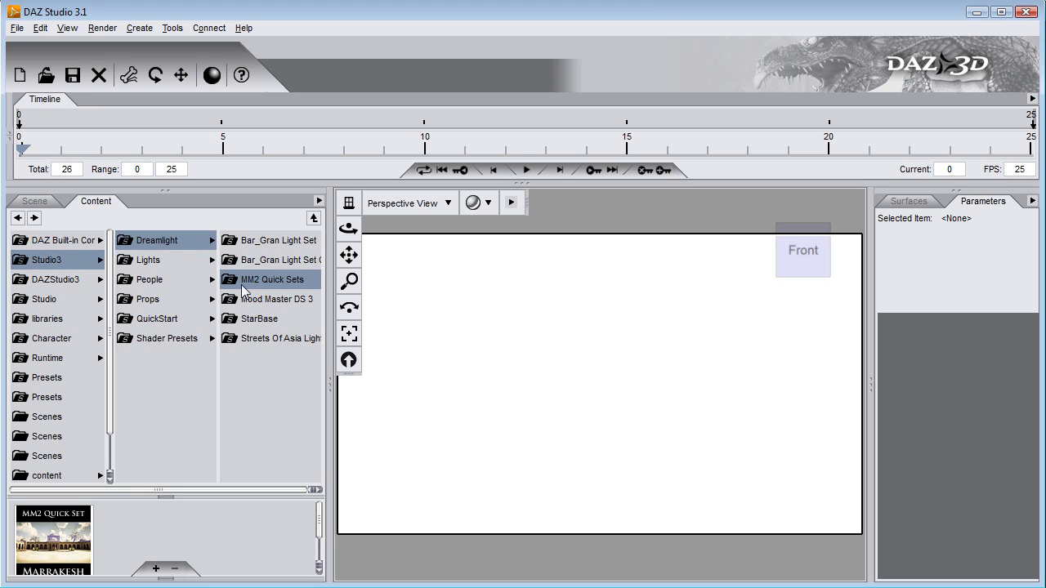
Open the MM2 Quick Set Marrakesh preset so MM2QS_Marrakesh.daz loads through the MVM2 Camera.
right_click(51, 537)
click(69, 545)
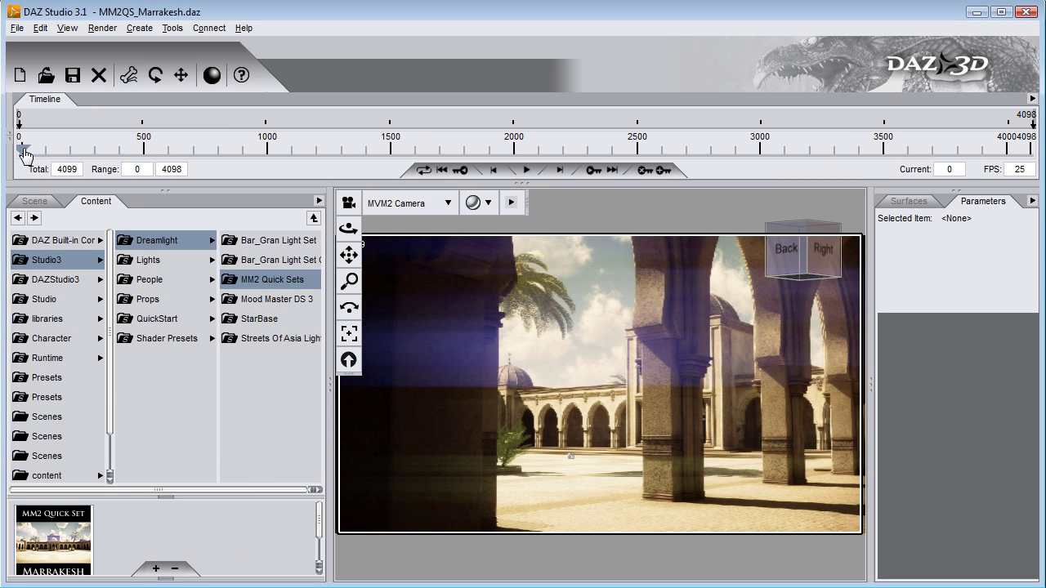
mouse_move(24, 155)
mouse_down()
mouse_move(425, 152)
mouse_move(19, 152)
mouse_up()
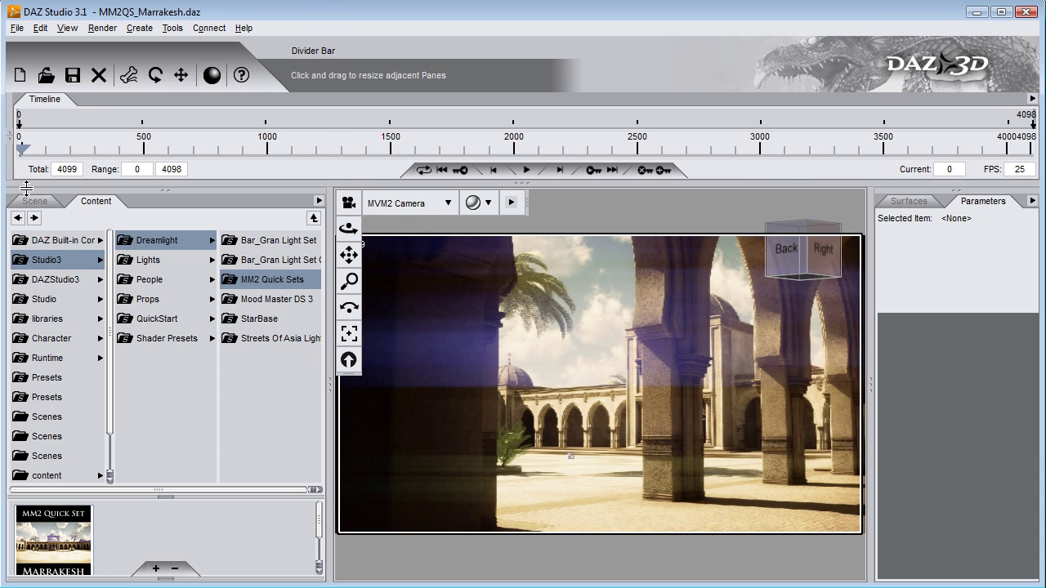
Browse to content > Figures > DAZ People and add Victoria 4.2 at the origin.
click(314, 218)
scroll(50, 458, down, 2)
click(50, 455)
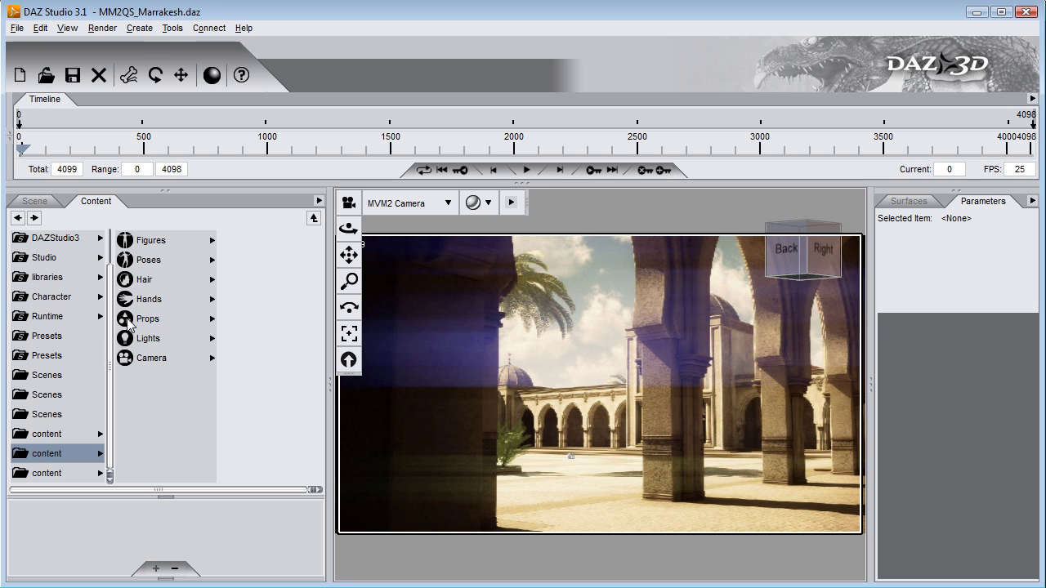
click(151, 240)
scroll(270, 372, down, 4)
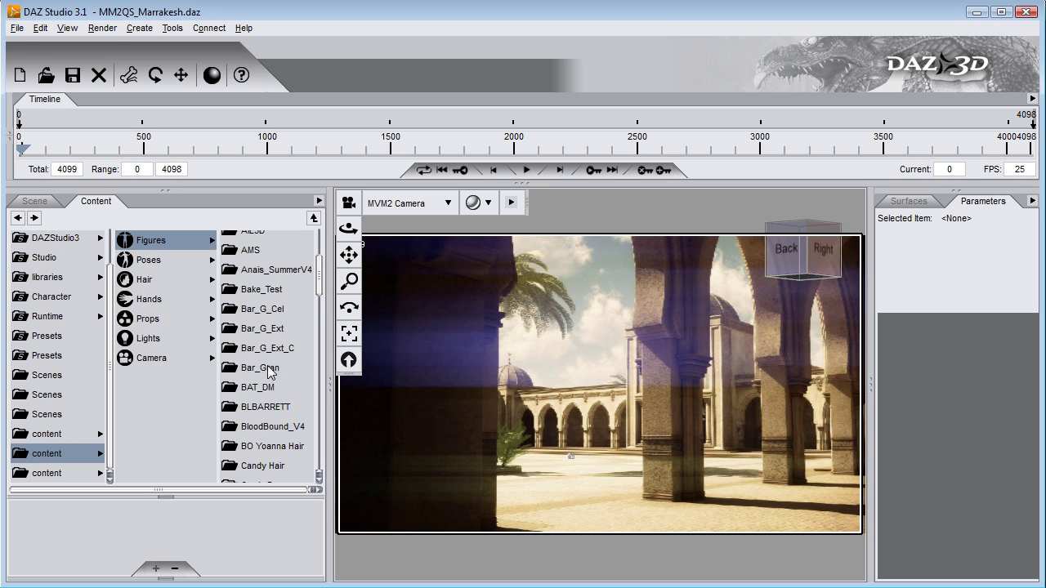
scroll(270, 391, down, 3)
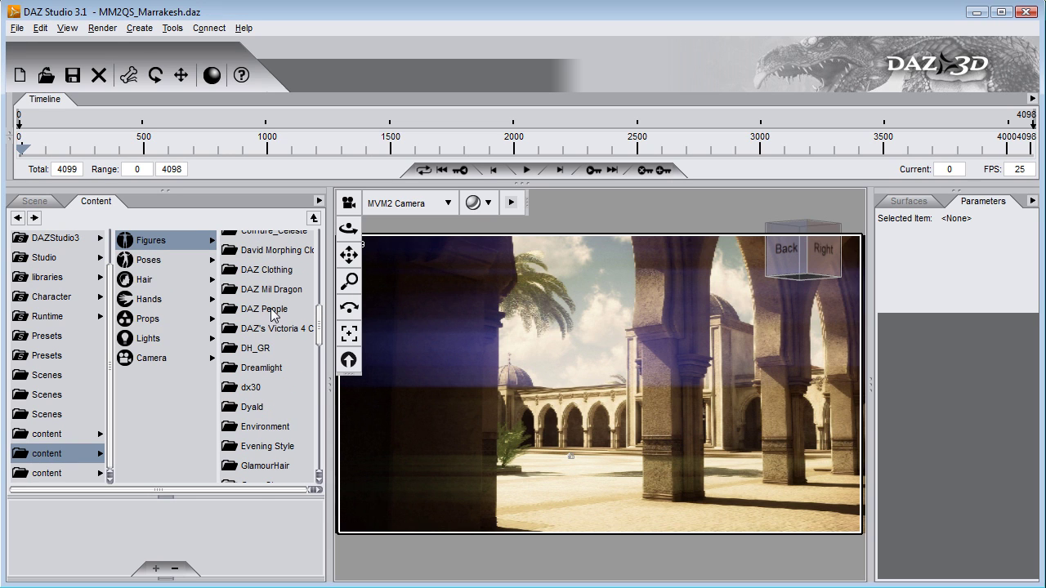
click(264, 308)
double_click(140, 513)
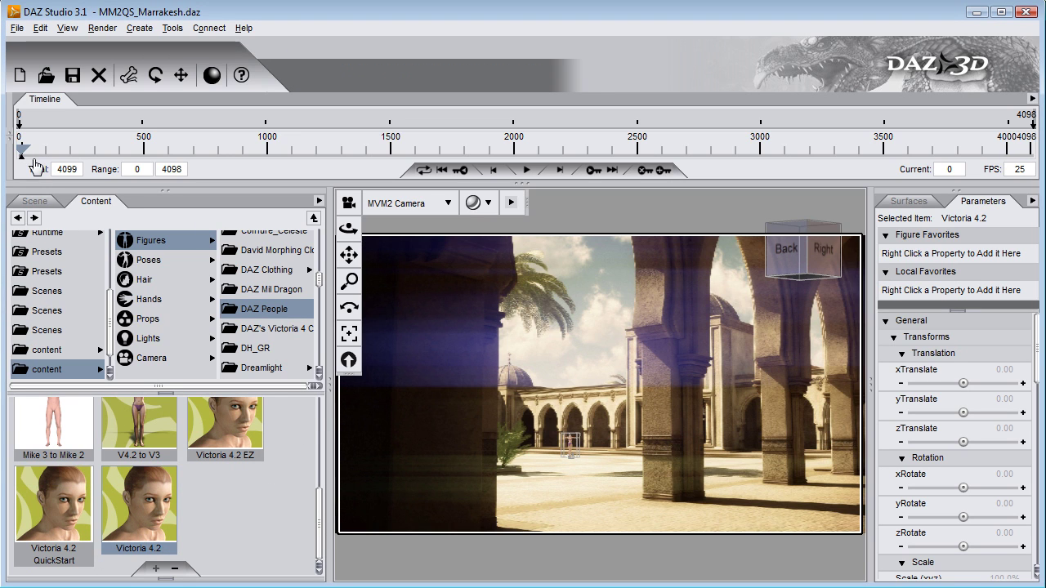
Rewind the timeline to the first frame and place the aniMate2 panel over the viewport.
drag(23, 152, 413, 176)
click(20, 152)
click(68, 31)
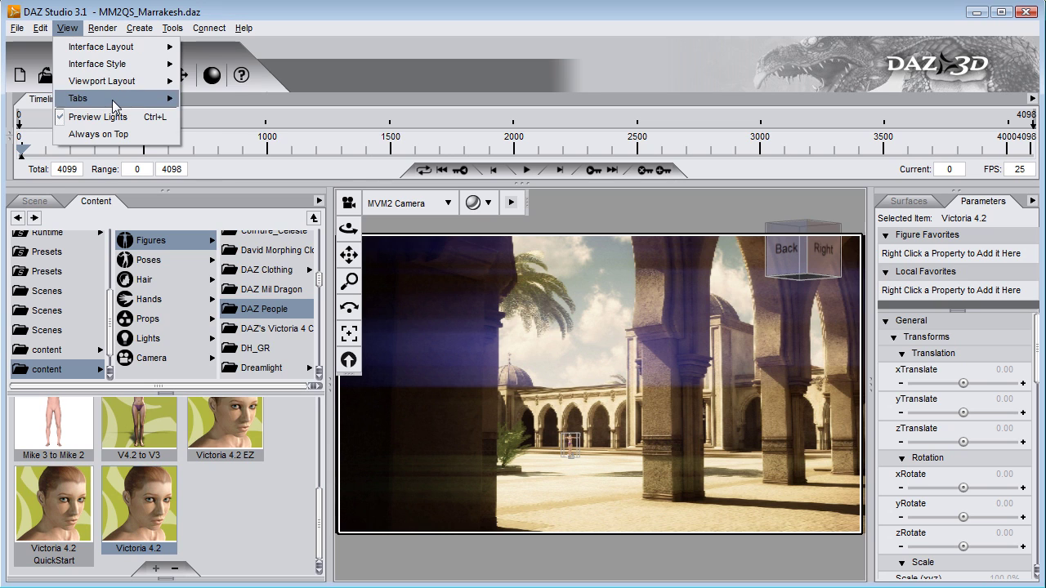
mouse_move(112, 99)
click(231, 117)
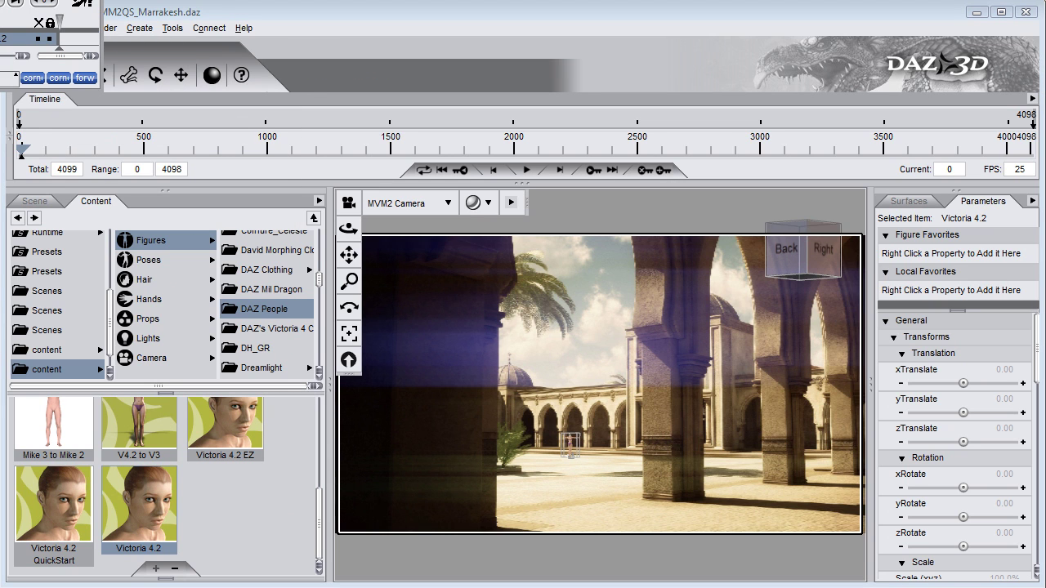
drag(9, 3, 366, 358)
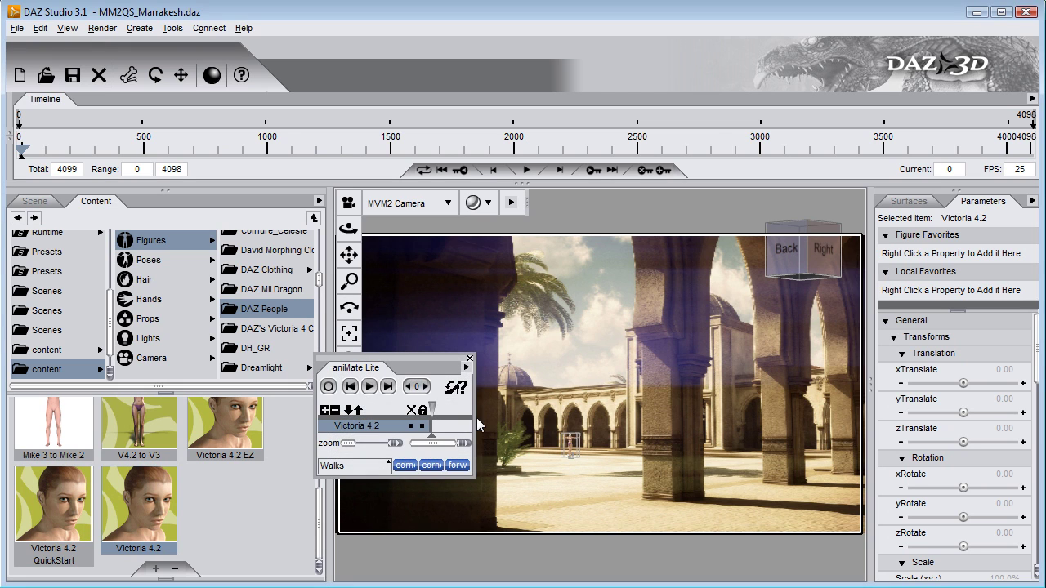
Choose the Bellydance V4 set and drop a block on Victoria's track, giving frames 0–191.
click(352, 497)
click(376, 425)
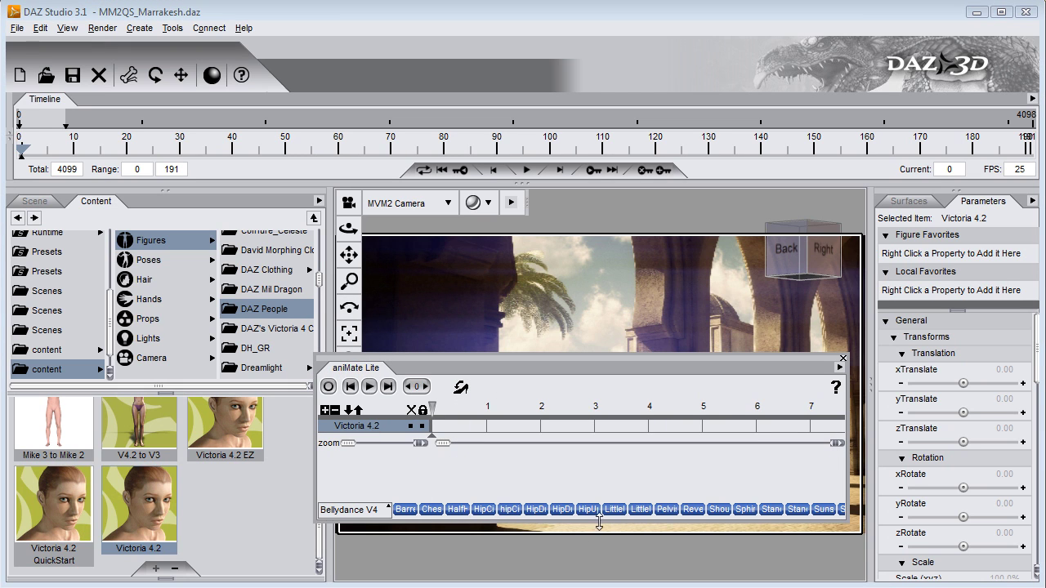
mouse_move(771, 509)
mouse_down()
mouse_move(556, 430)
mouse_move(452, 433)
mouse_move(469, 440)
mouse_up()
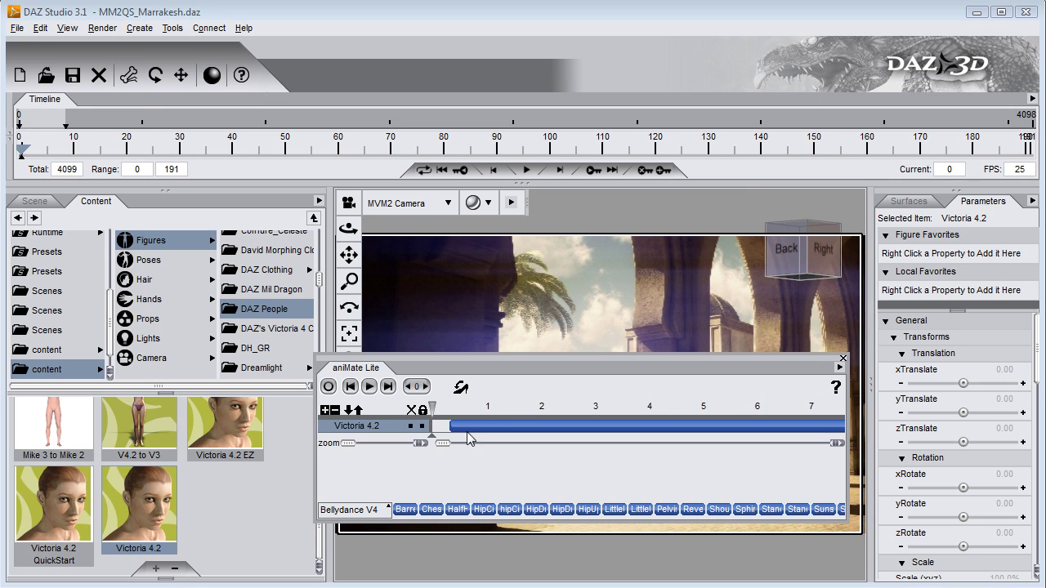
Close aniMate, scrub the belly-dance animation forward, then settle back on frame 65.
click(842, 365)
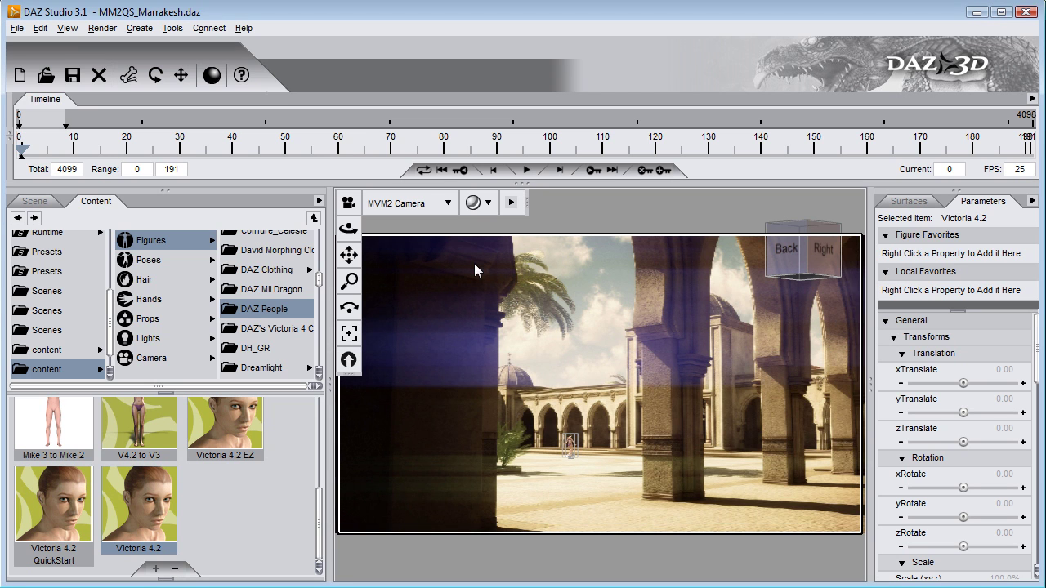
drag(22, 153, 423, 155)
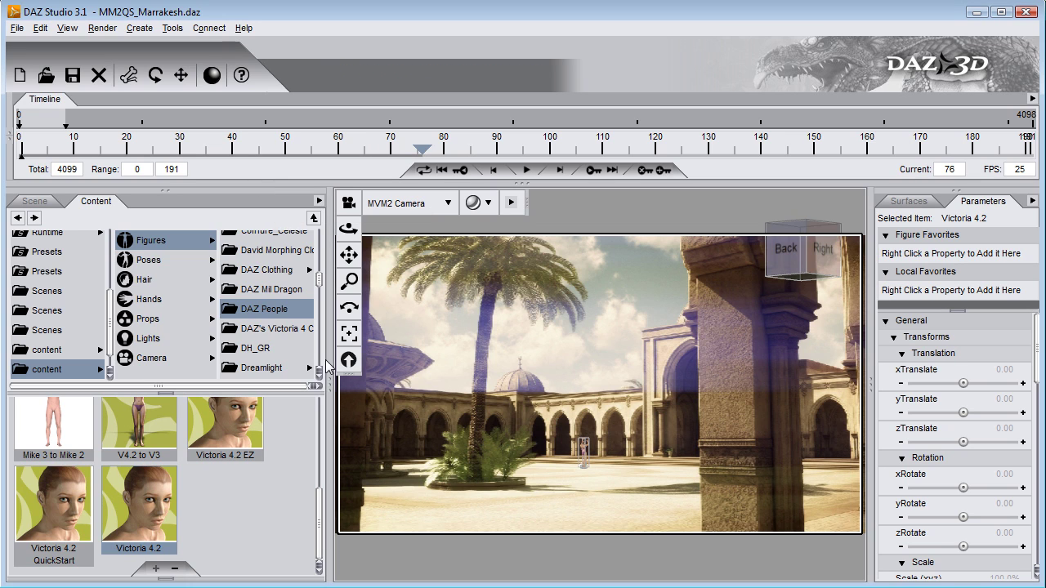
drag(416, 157, 365, 156)
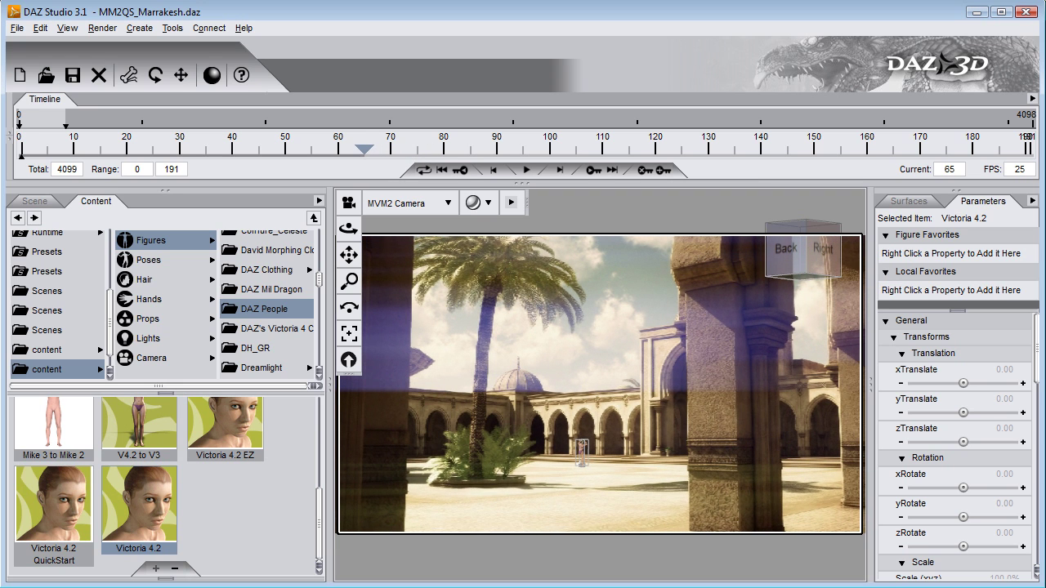
Render frame 65 with the Movie Maker 2 Quick Set using Deep Shadow Map.
click(103, 28)
click(151, 123)
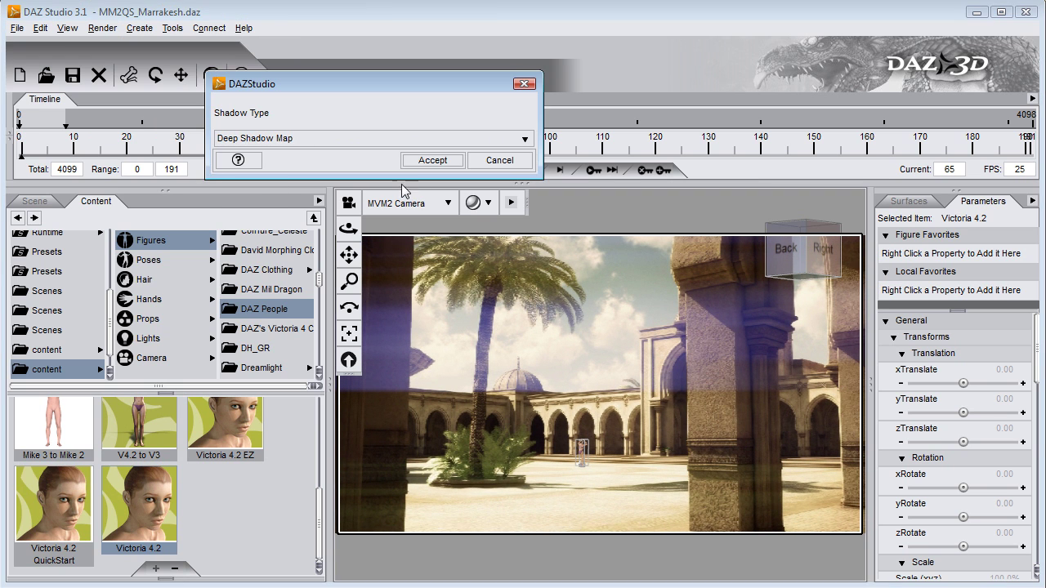
click(445, 160)
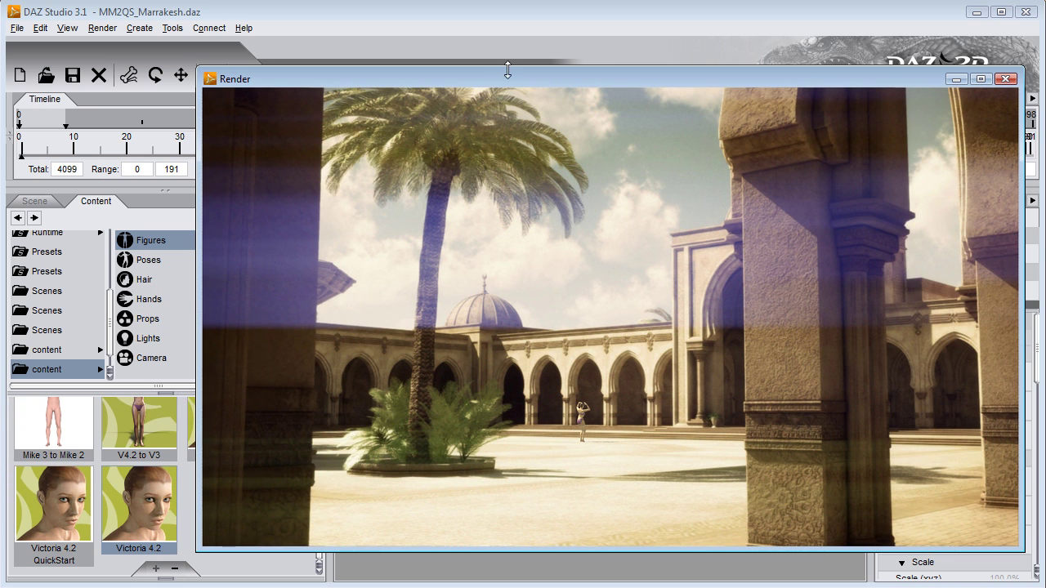
drag(507, 79, 446, 76)
Close the render and load Dancing_V4.daz via Victoria 4.2's options in the Scene list.
click(944, 78)
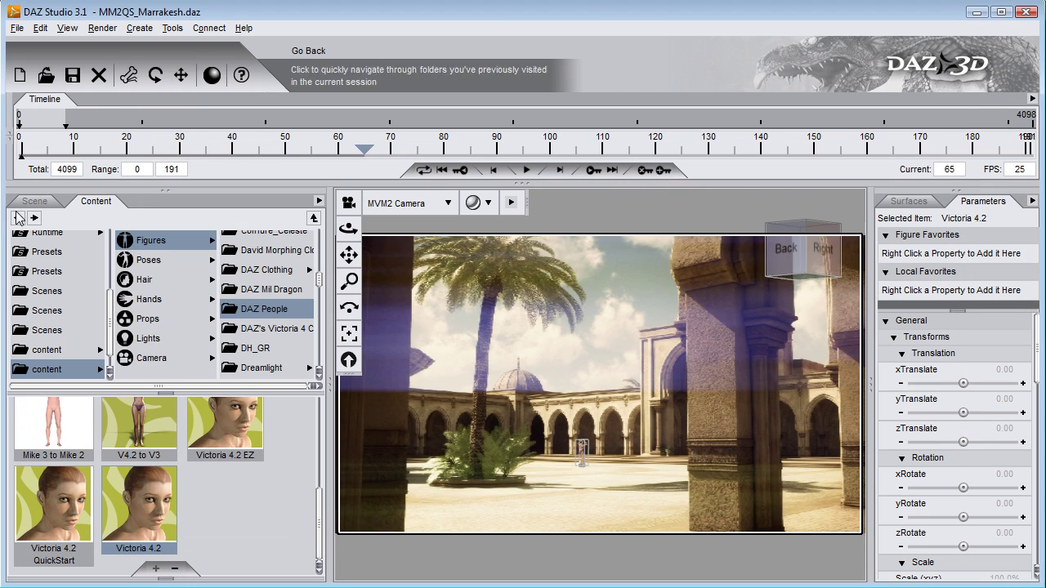
click(103, 28)
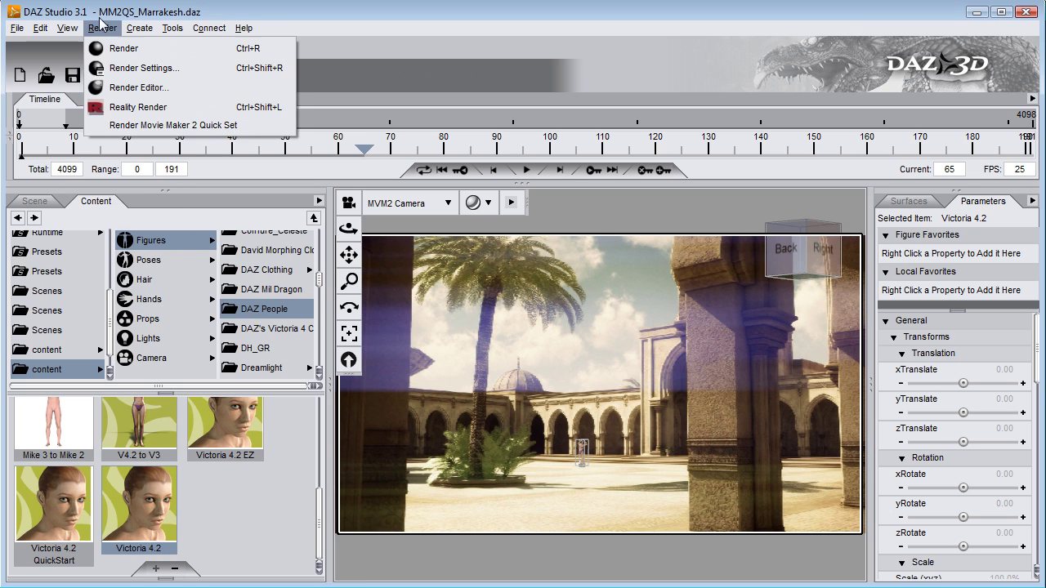
click(103, 28)
click(34, 201)
right_click(58, 224)
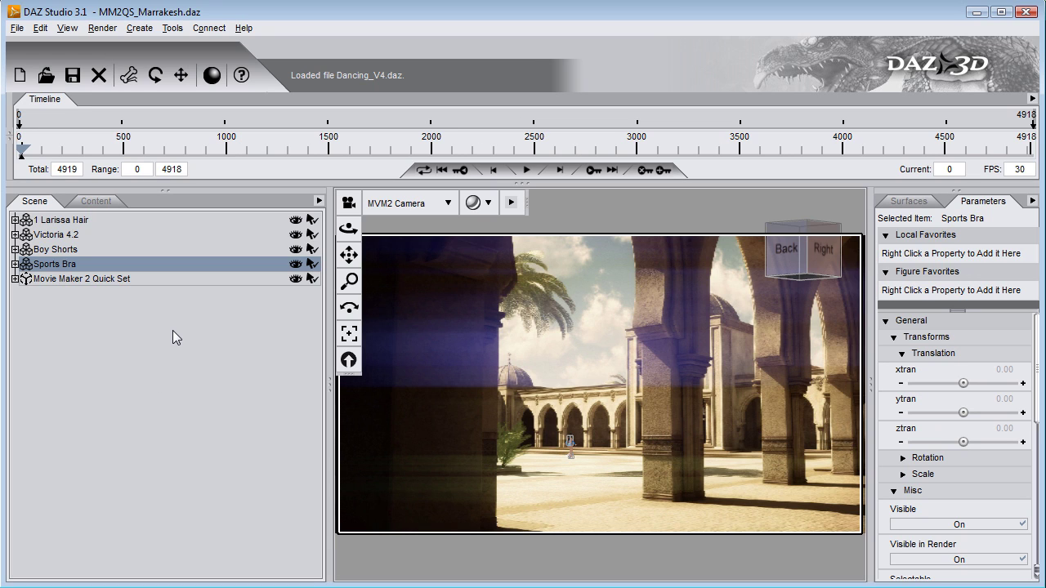
Widen the viewport, advance the timeline to frame 476, and open the Render menu.
drag(331, 381, 181, 409)
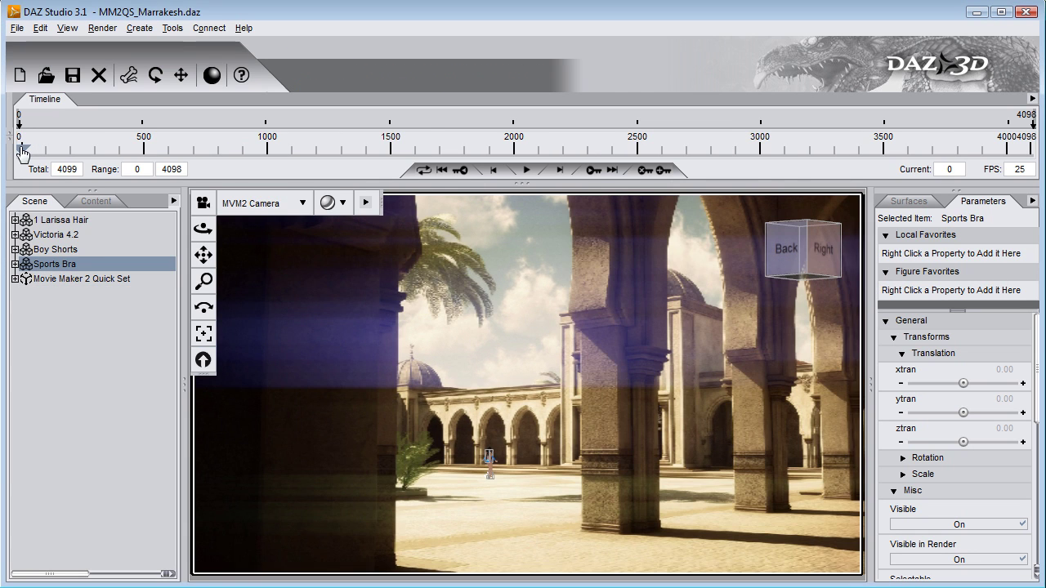
drag(23, 154, 135, 164)
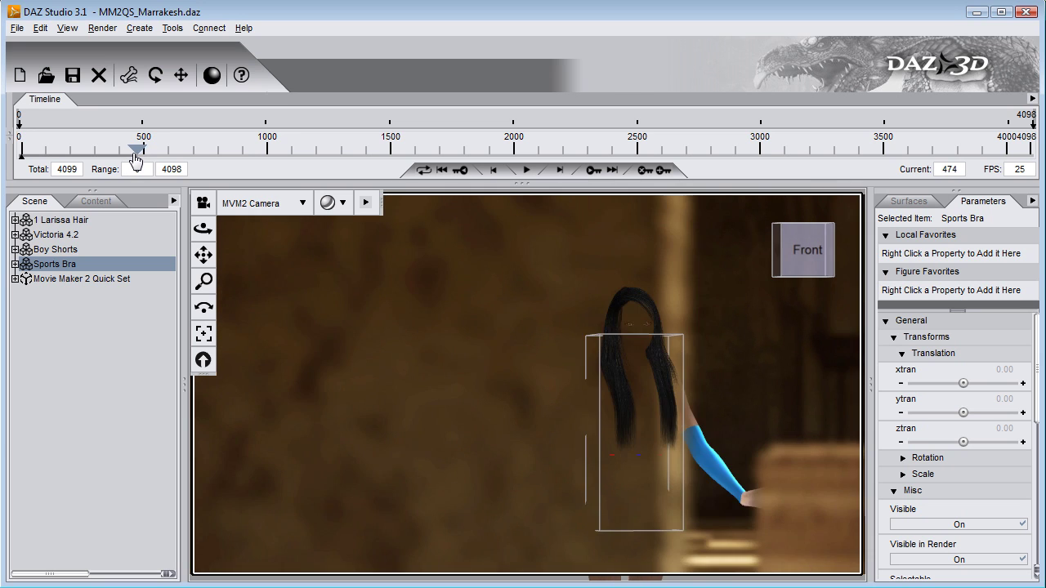
click(568, 172)
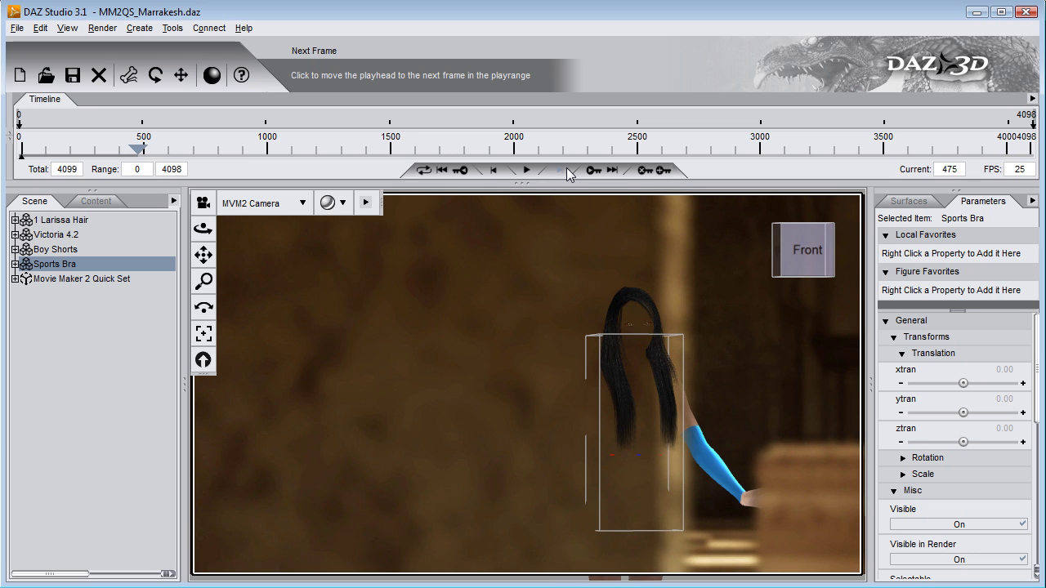
click(569, 174)
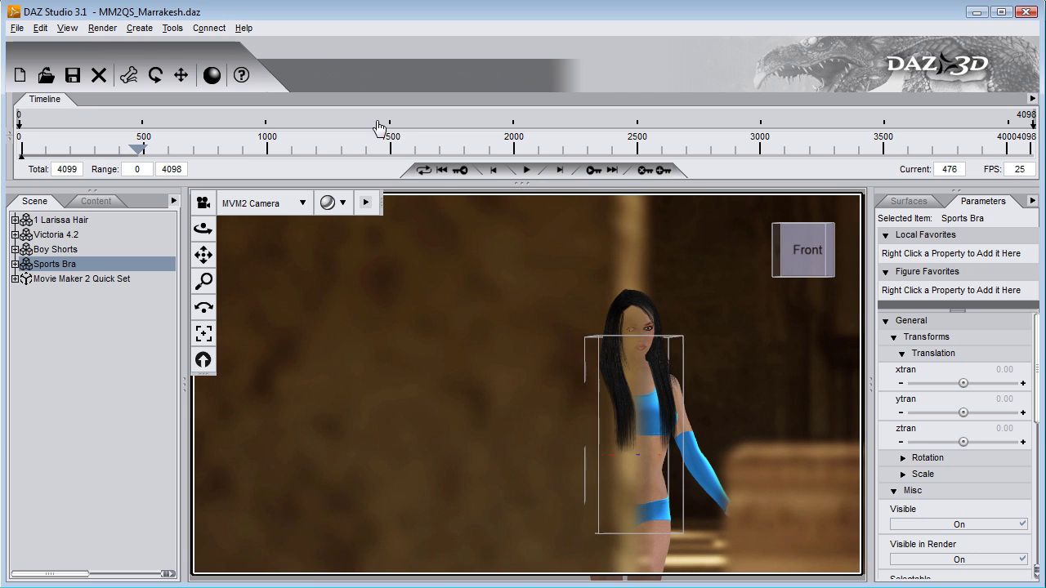
click(103, 27)
Run the Movie Maker 2 Quick Set render of frame 476 with Deep Shadow Map, then close it.
click(131, 122)
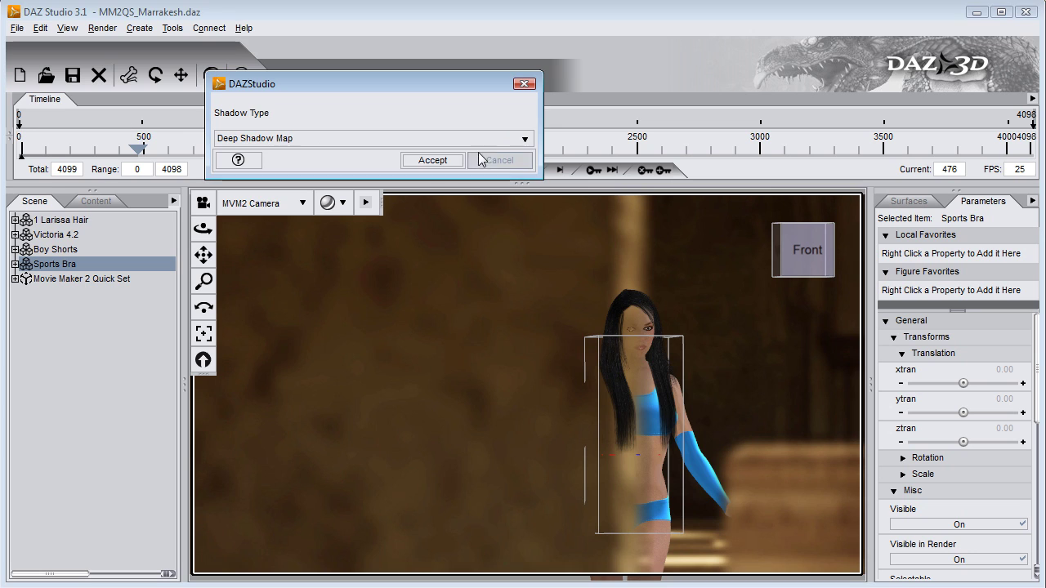
click(432, 160)
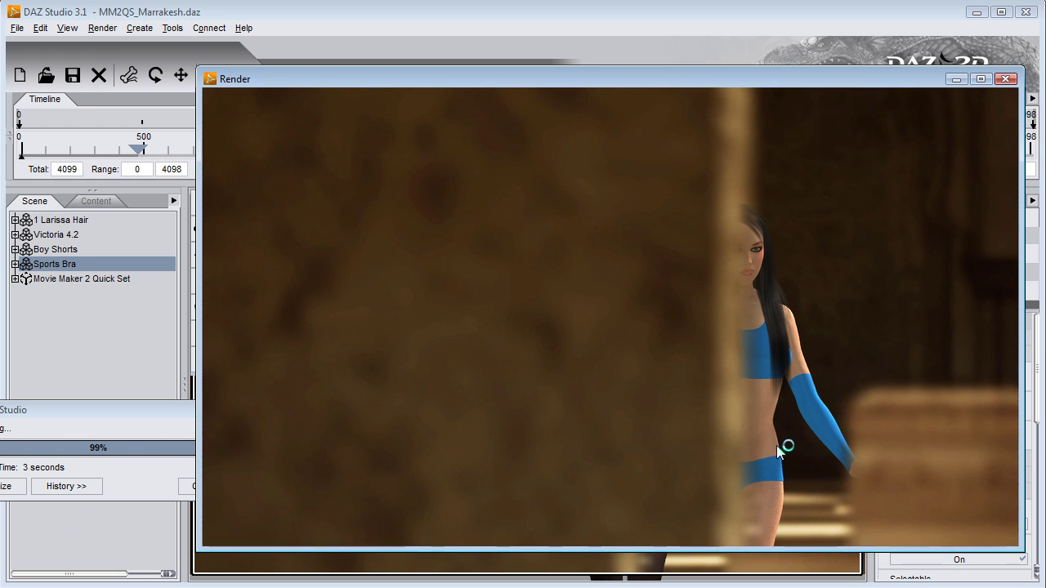
click(1008, 80)
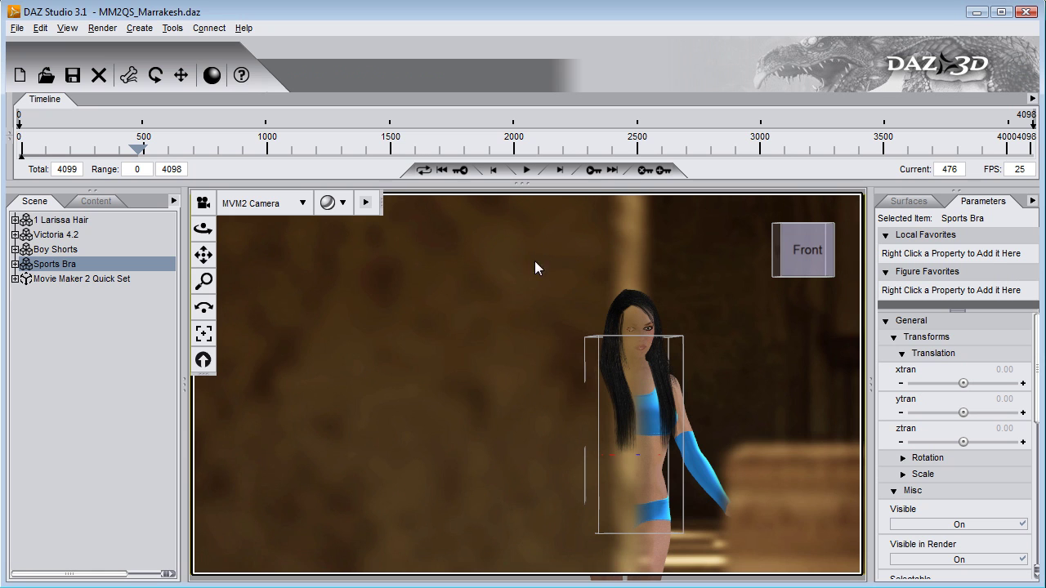
Render the wide courtyard shot near frame 836 with the Movie Maker 2 Quick Set, then close it.
drag(139, 154, 276, 157)
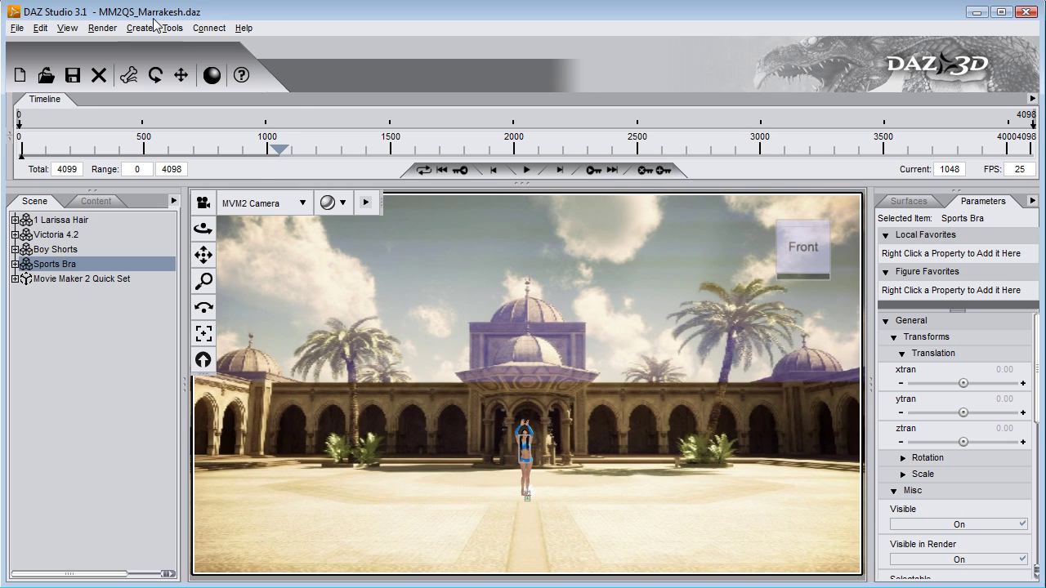
click(113, 25)
click(145, 128)
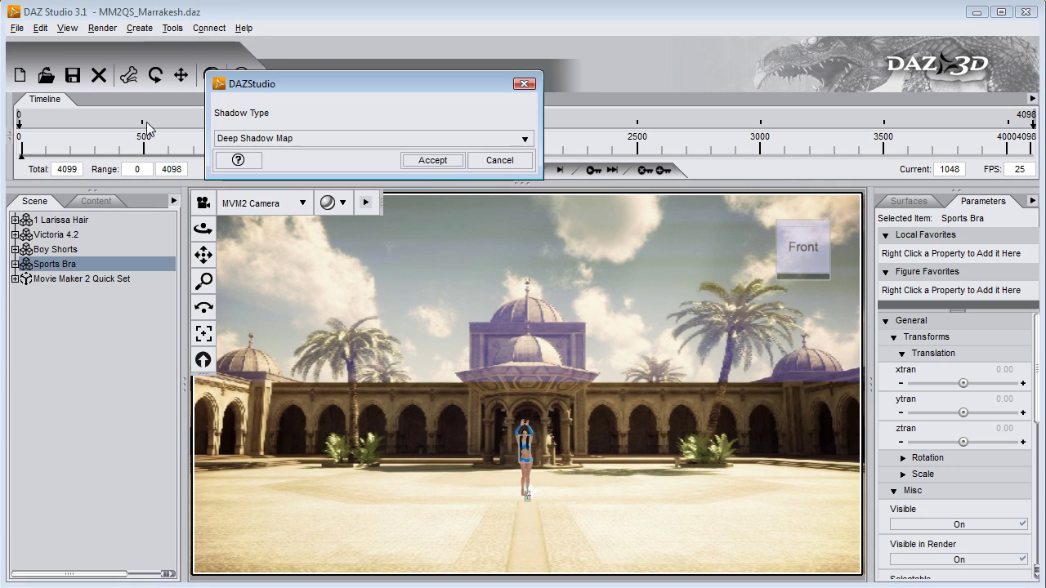
click(457, 164)
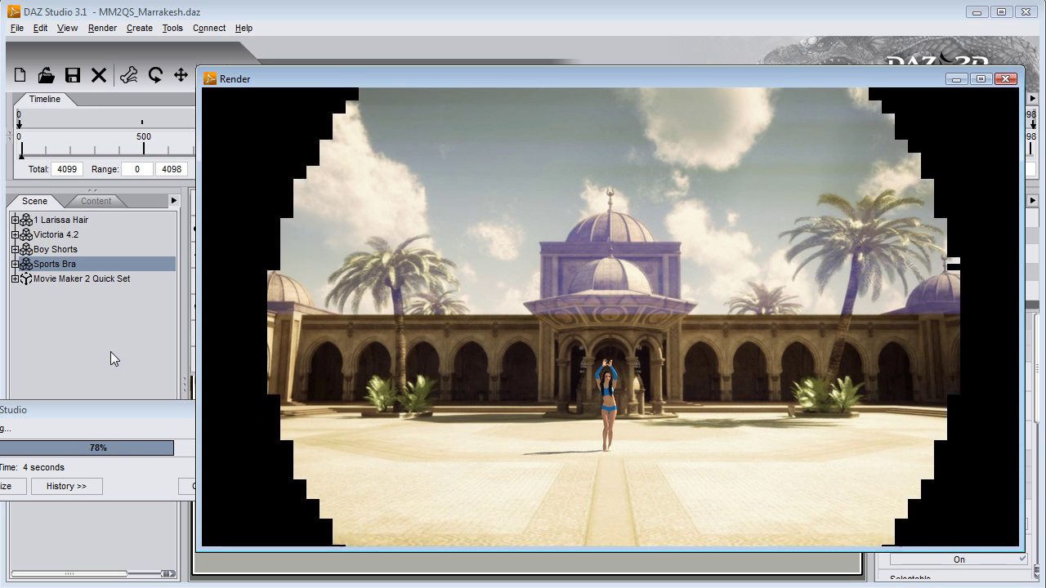
click(1006, 78)
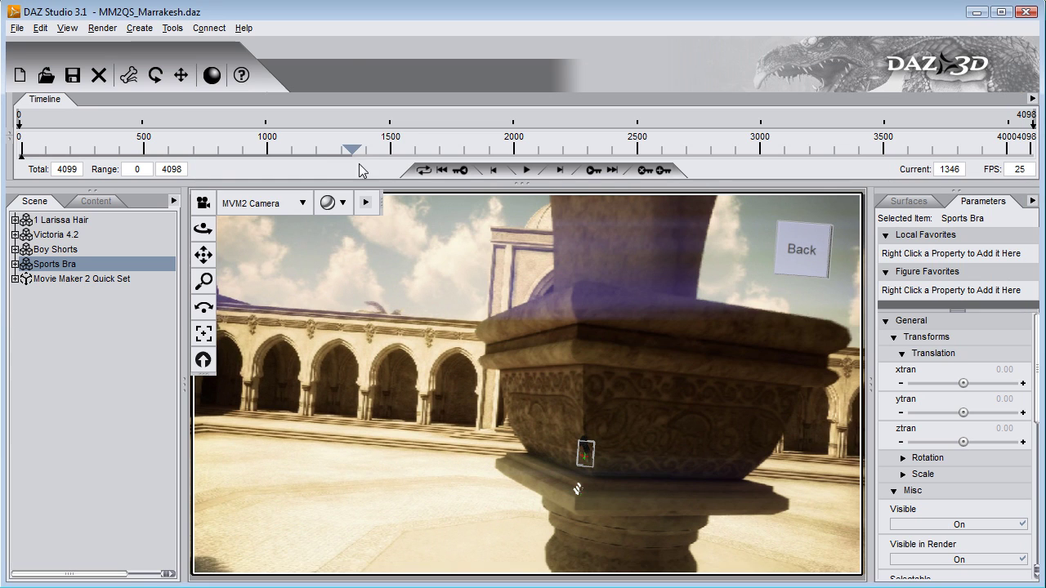
Step to frame 1348, deselect the Sports Bra, and run the Quick Set render with the default shadow type.
click(563, 171)
click(563, 171)
click(562, 171)
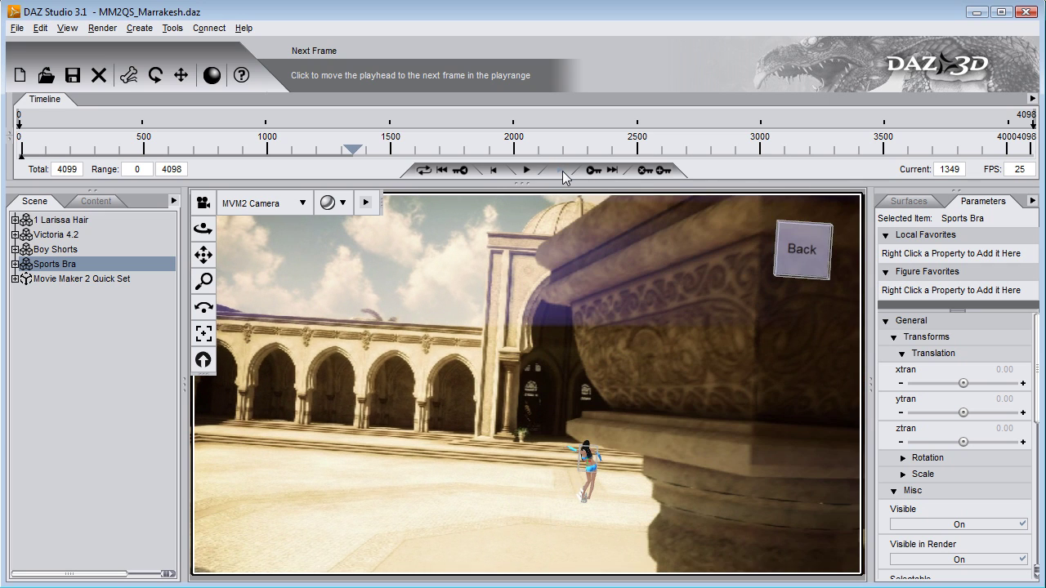
click(495, 170)
click(100, 469)
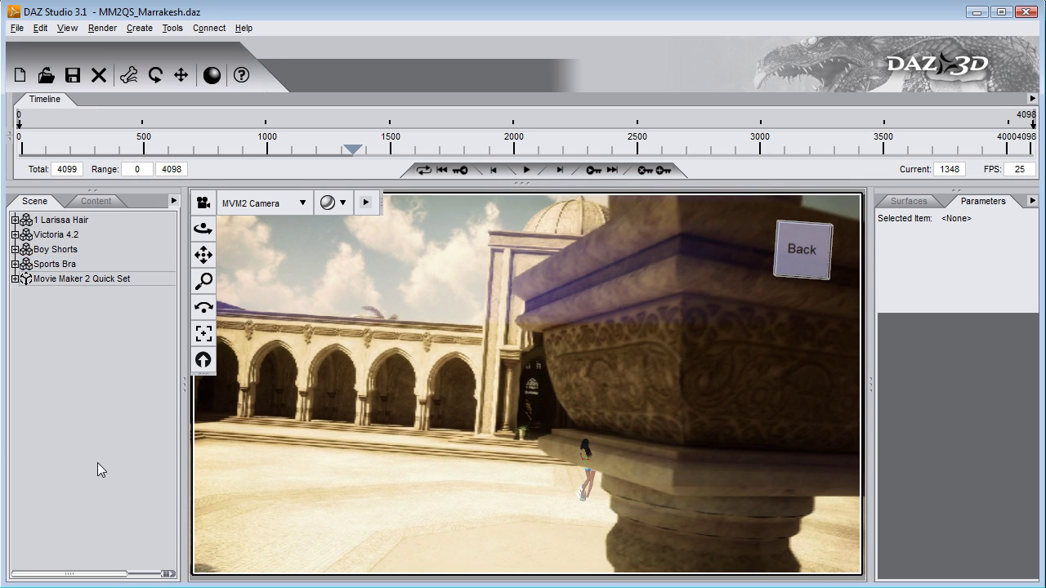
click(102, 27)
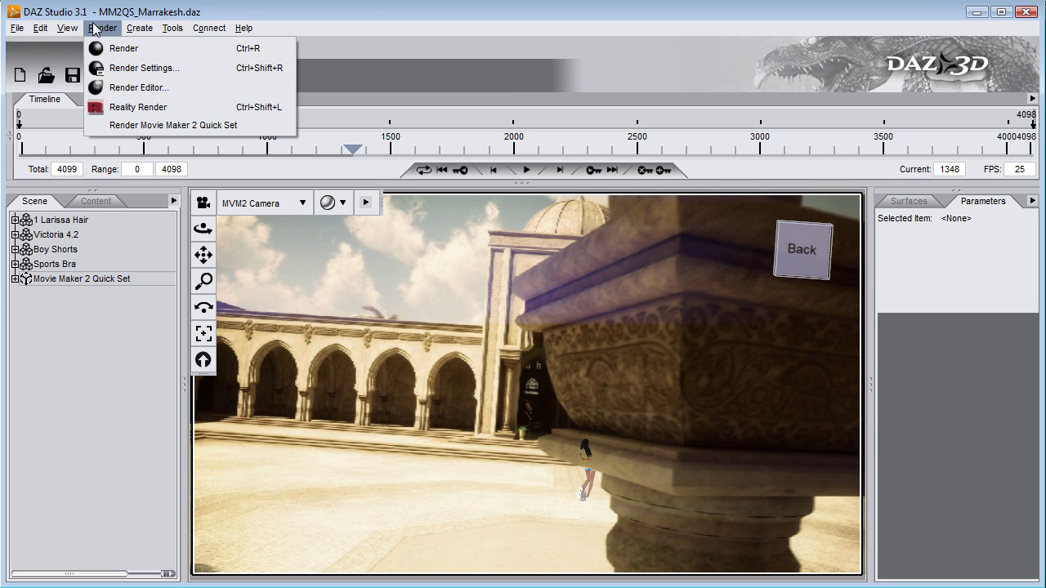
click(139, 127)
click(437, 161)
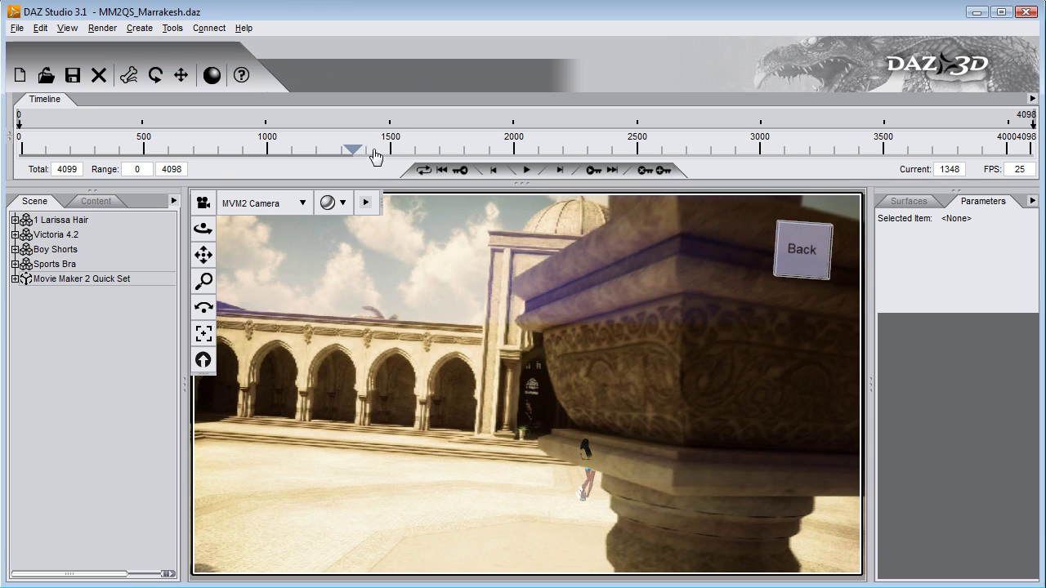
Scrub to about frame 1840, step to 1843, Quick Set render the overhead shot, and close it.
drag(373, 157, 426, 161)
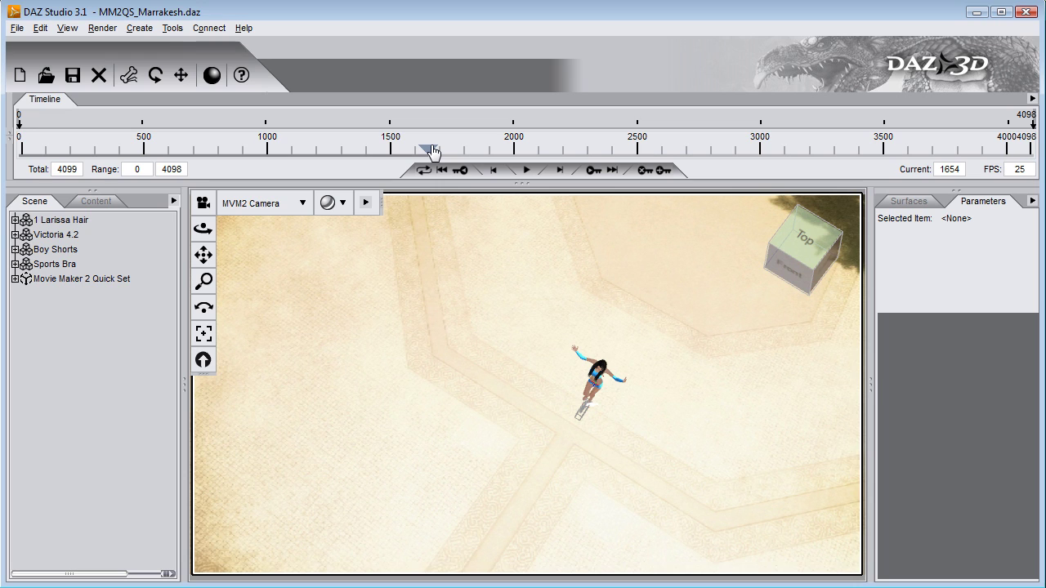
drag(432, 156, 473, 158)
click(560, 170)
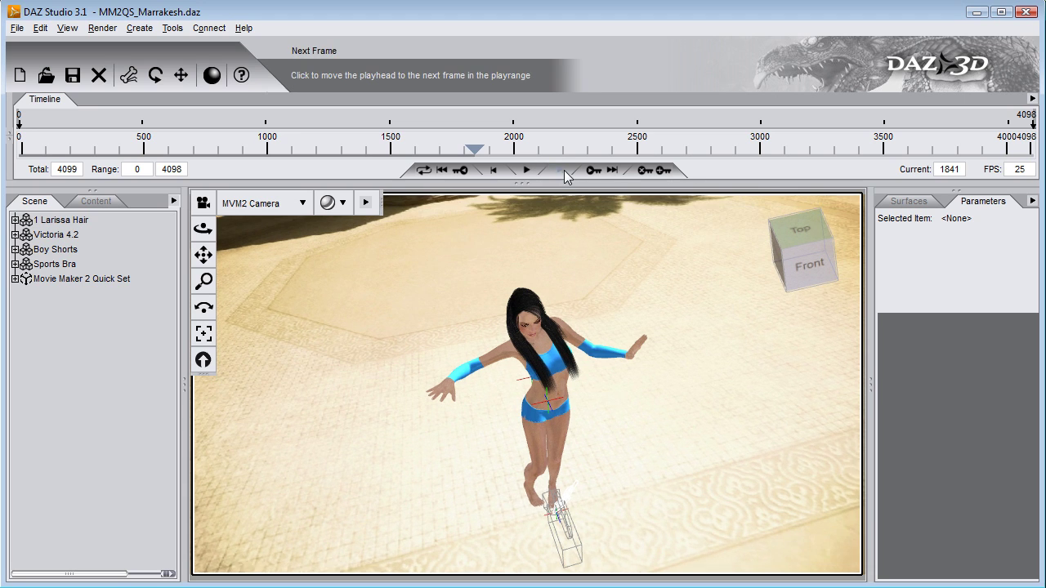
click(560, 170)
click(560, 170)
click(102, 28)
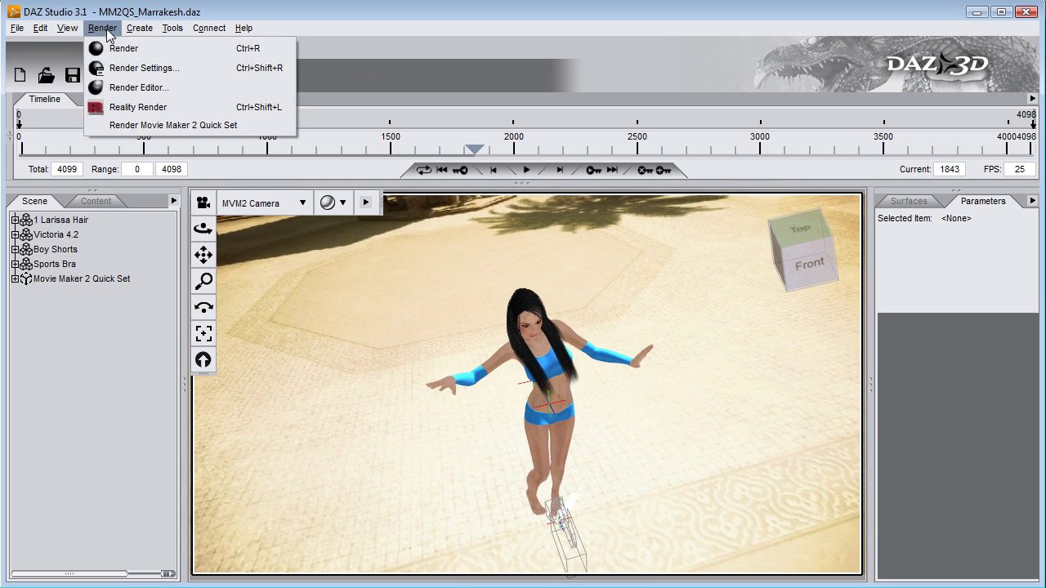
click(138, 119)
click(453, 165)
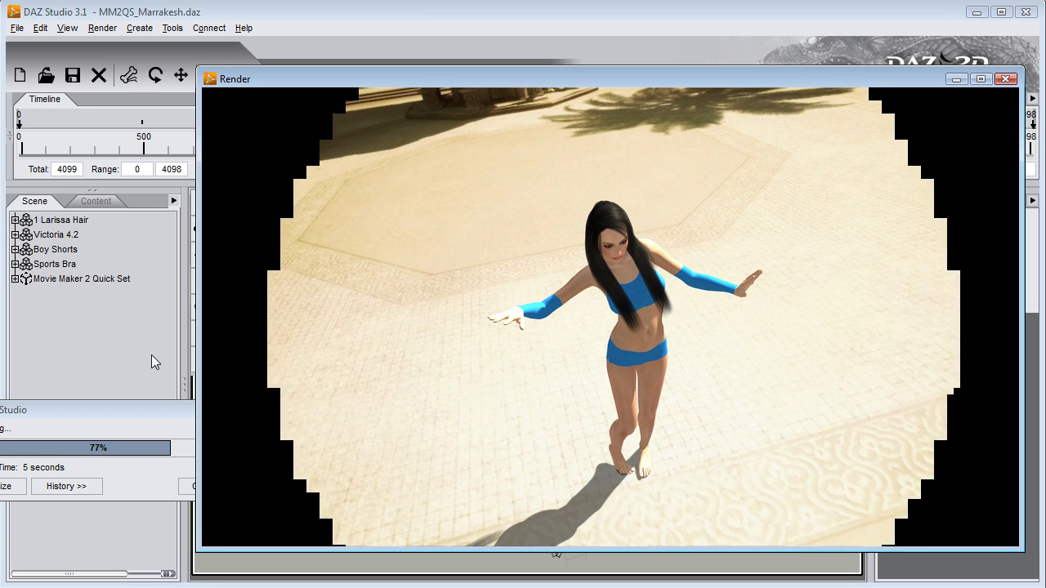
click(1006, 79)
Remove the four figure items (the figure, her hair and clothing) from the scene.
click(621, 153)
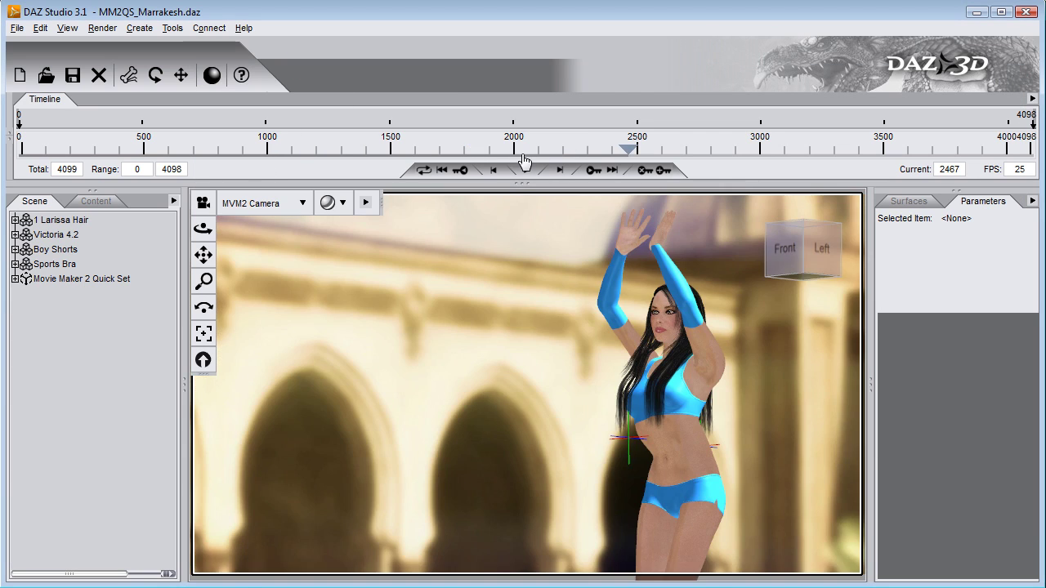
click(416, 151)
click(61, 219)
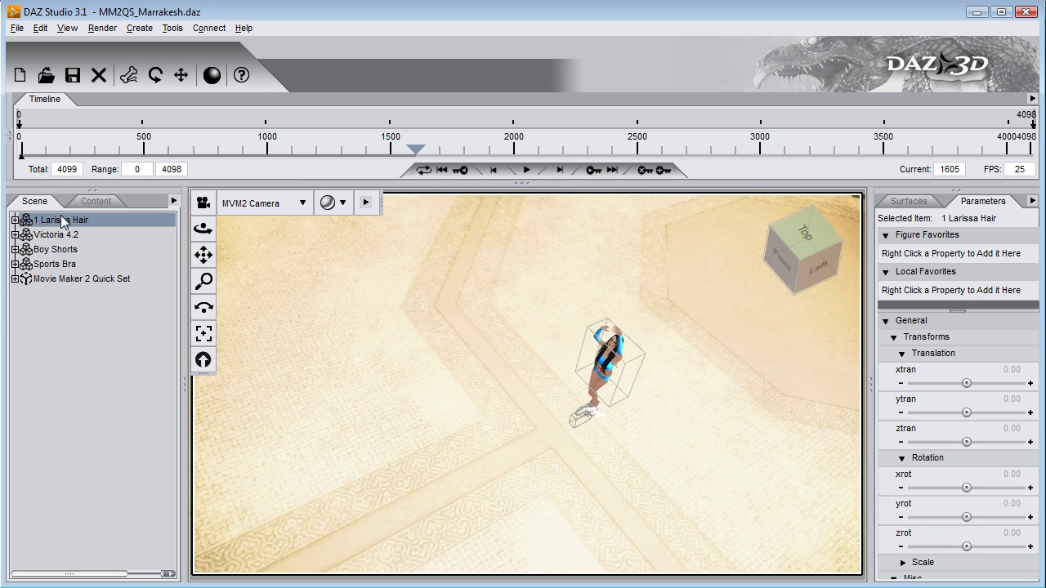
shift+click(55, 264)
right_click(55, 246)
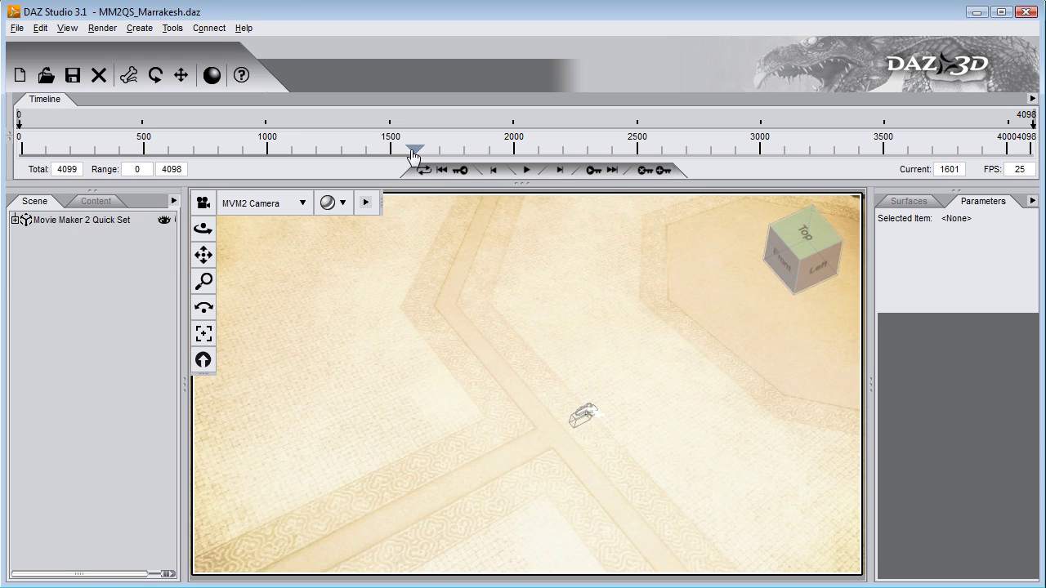
Rewind the animation to frame 0 and add a new Cube primitive.
drag(414, 155, 20, 154)
click(139, 28)
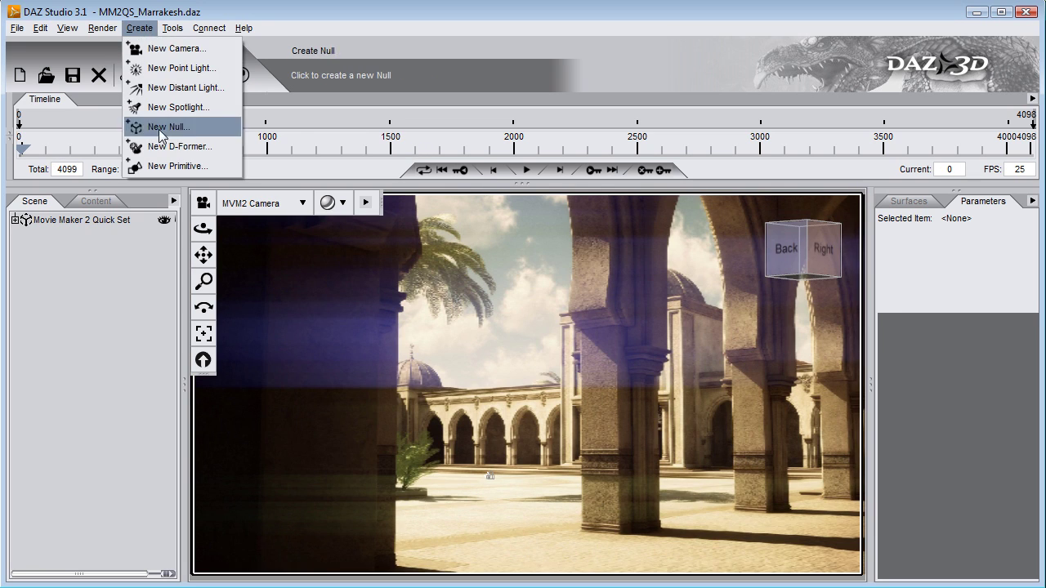
click(173, 166)
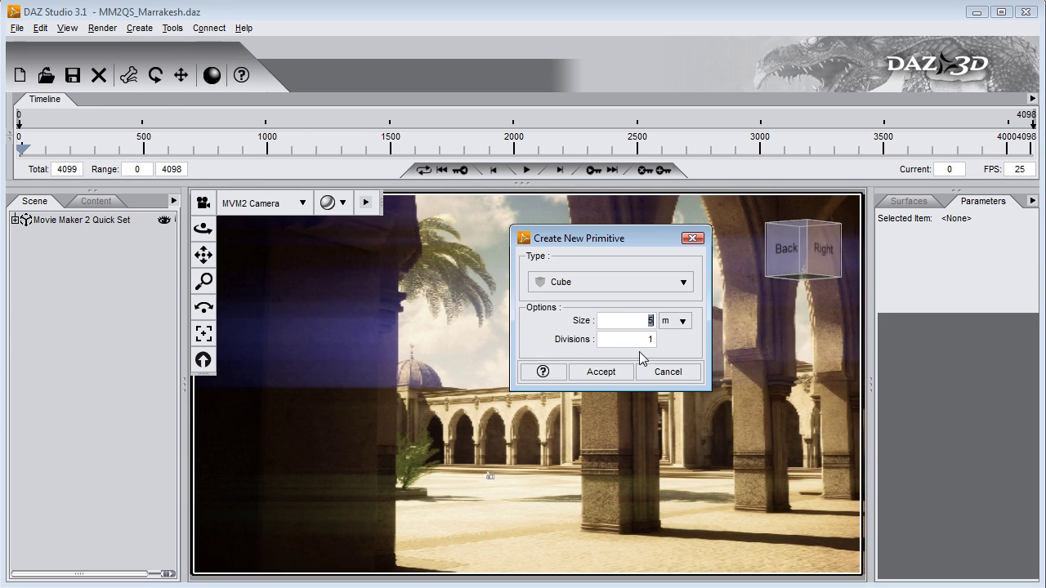
click(600, 373)
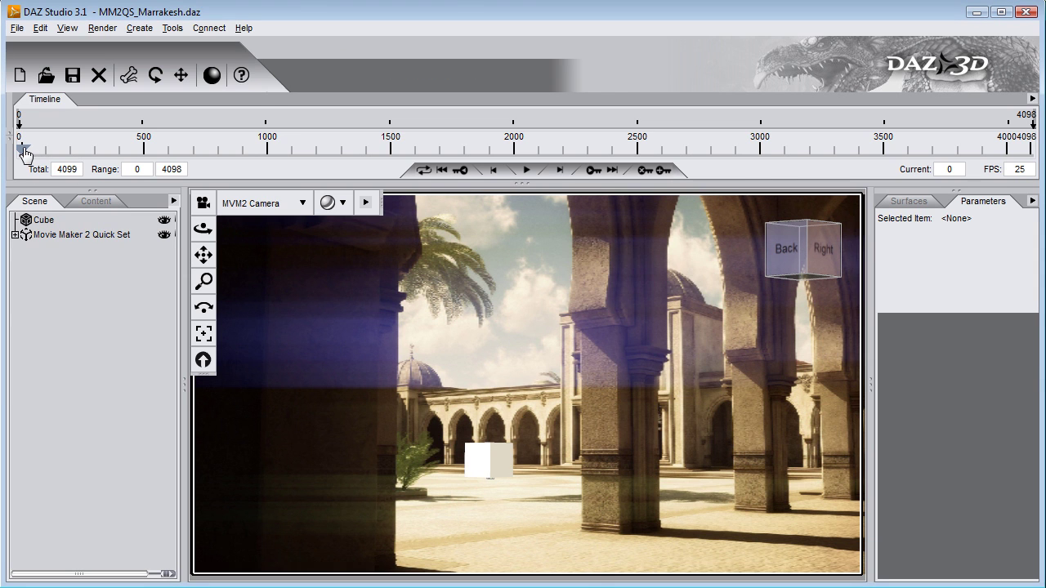
Raise the Cube to Y 293.92 and rotate it 21.63 degrees around Y.
drag(25, 155, 268, 177)
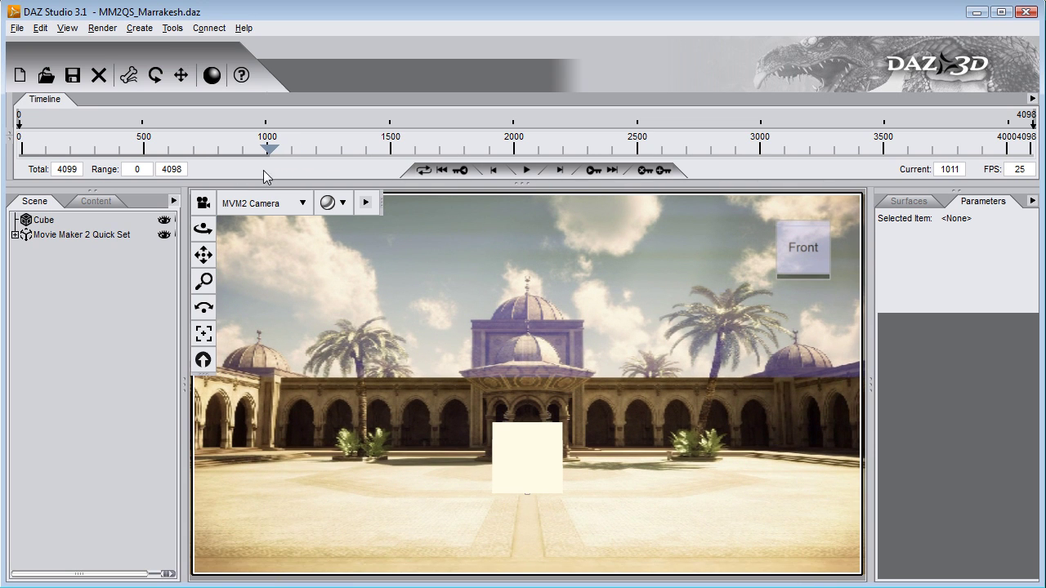
click(68, 223)
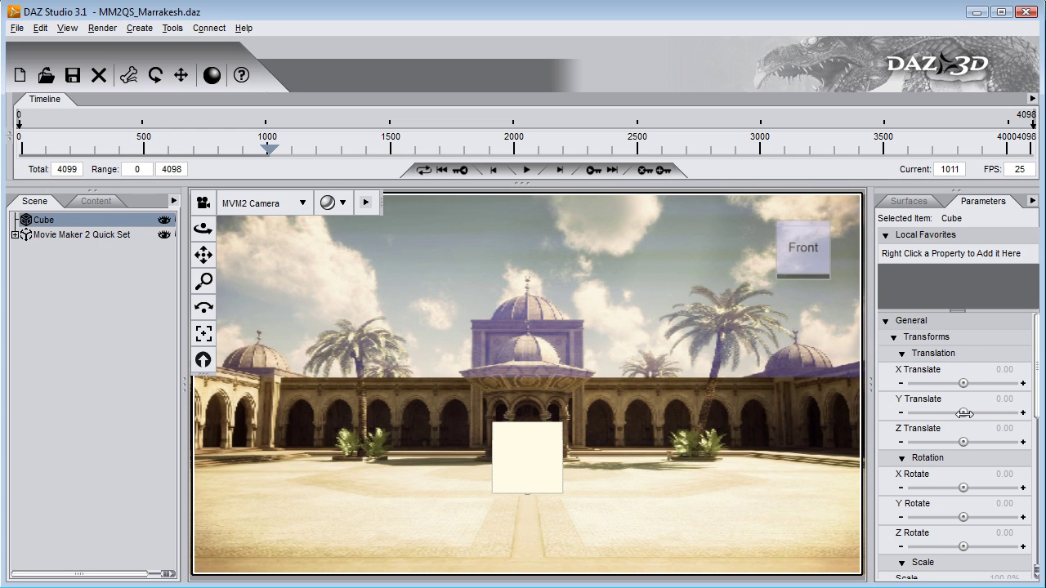
drag(964, 413, 990, 413)
drag(962, 518, 969, 518)
At frame 849, move the Cube to X 932.23 and lift it to Y 524.33.
drag(269, 154, 228, 155)
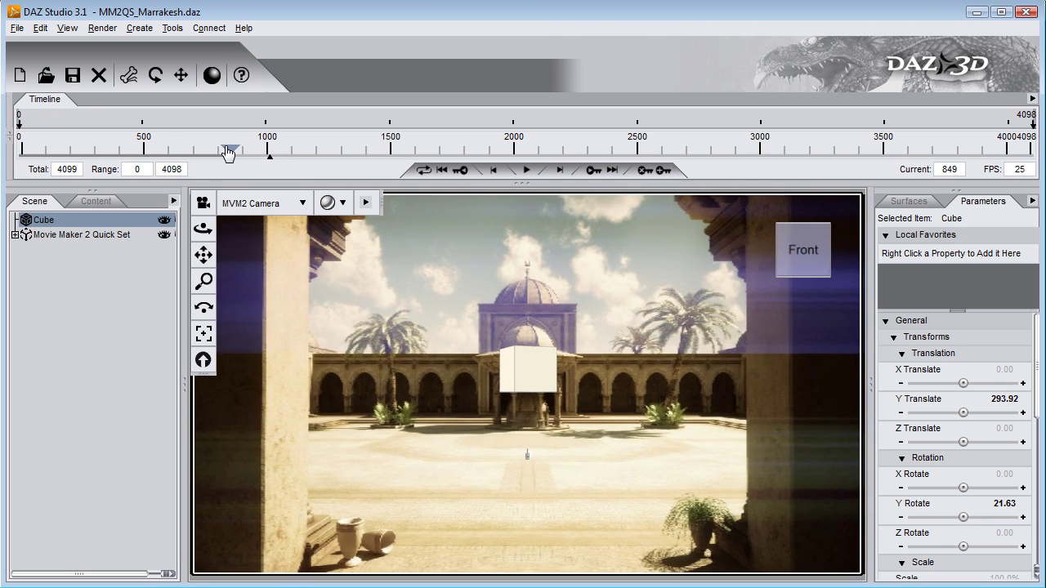
mouse_move(971, 383)
mouse_down()
mouse_move(995, 383)
mouse_move(937, 384)
mouse_move(986, 384)
mouse_move(944, 384)
mouse_move(976, 383)
mouse_up()
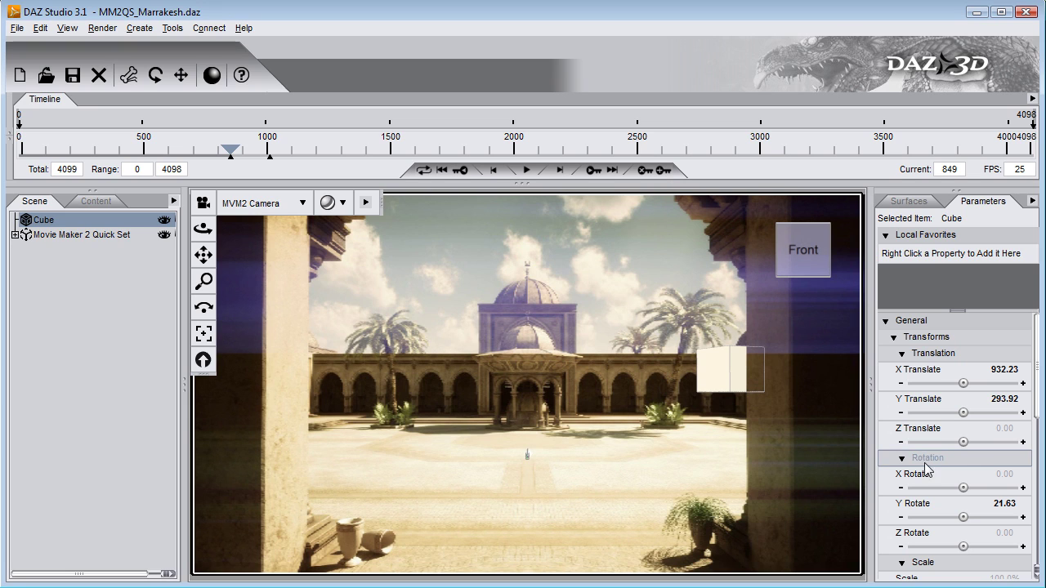
drag(970, 413, 989, 413)
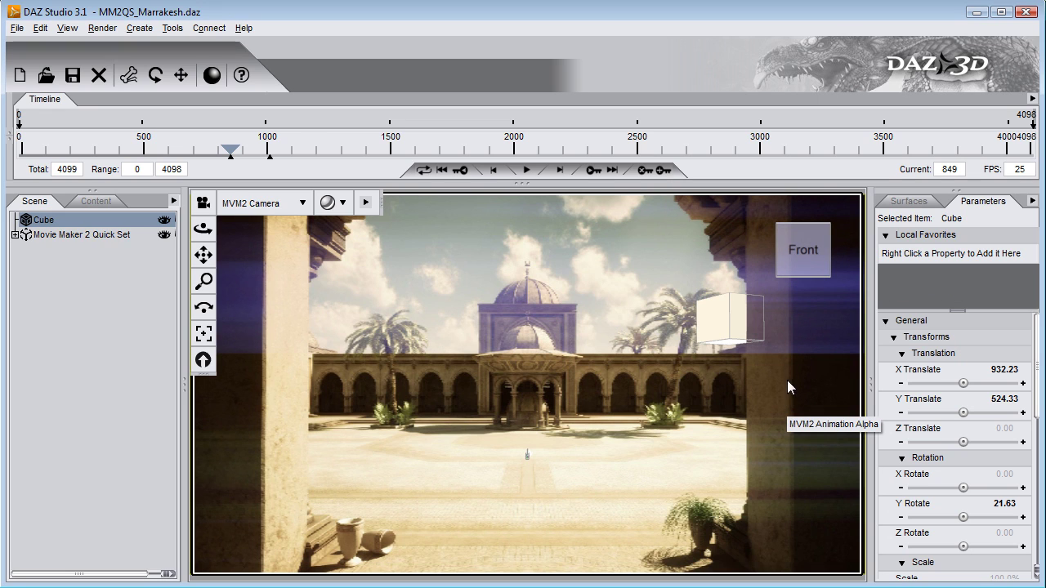
Render the frame-849 shot with Movie Maker 2 Quick Set, accepting the default shadow type.
click(102, 28)
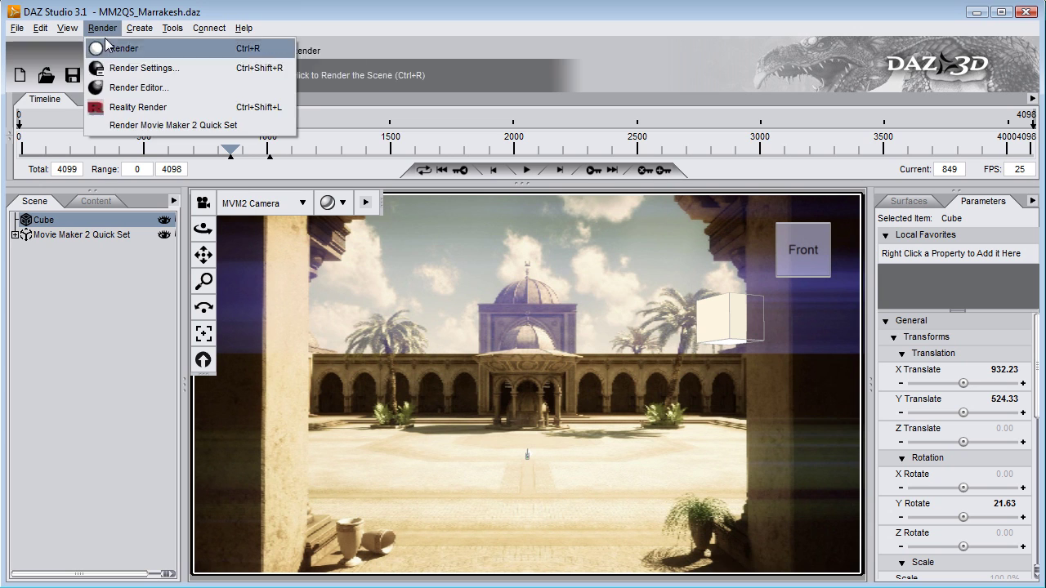
click(129, 125)
click(421, 167)
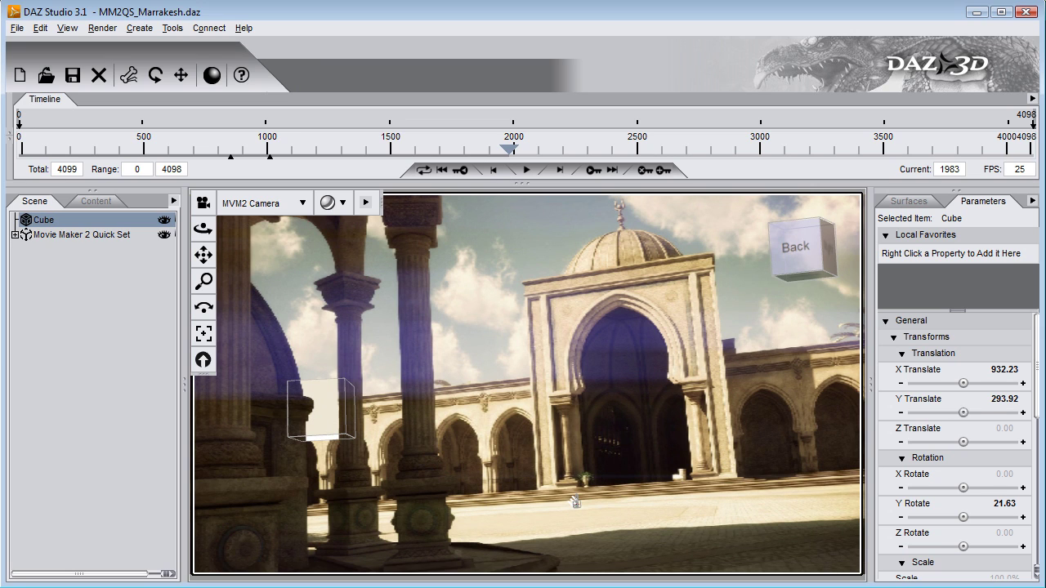
Set the cube to Y 765.71, scale 279.9%, Y scale 124.1% and X scale 105.8%.
drag(963, 412, 1005, 412)
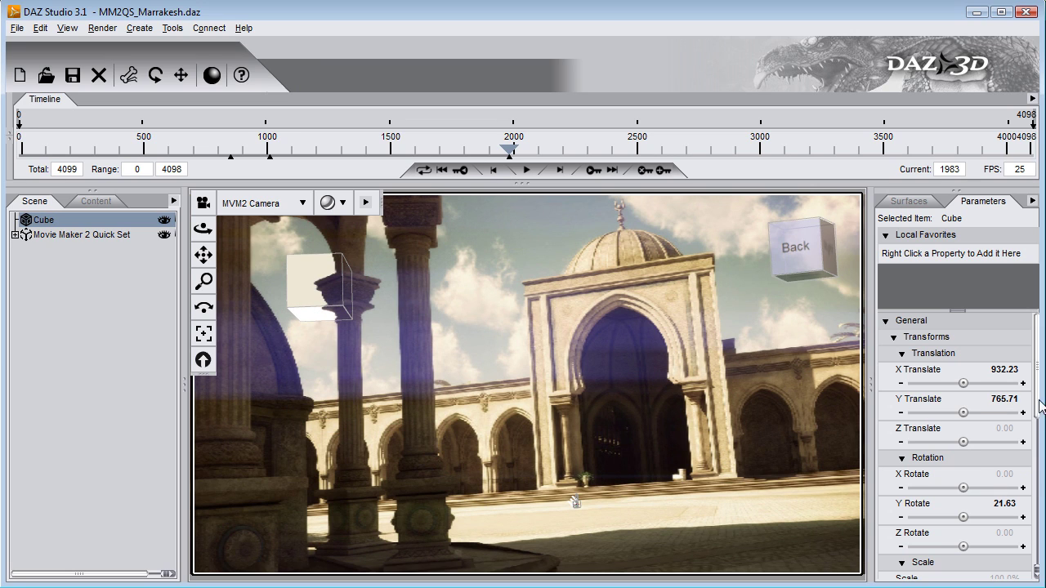
drag(1038, 404, 1038, 474)
drag(969, 418, 1009, 417)
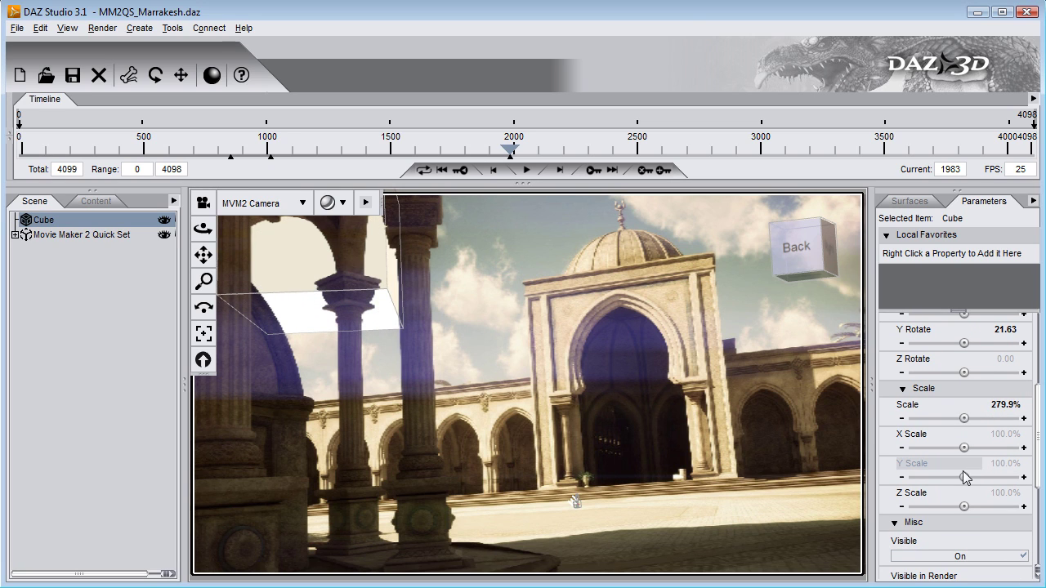
drag(966, 477, 969, 448)
drag(964, 373, 986, 373)
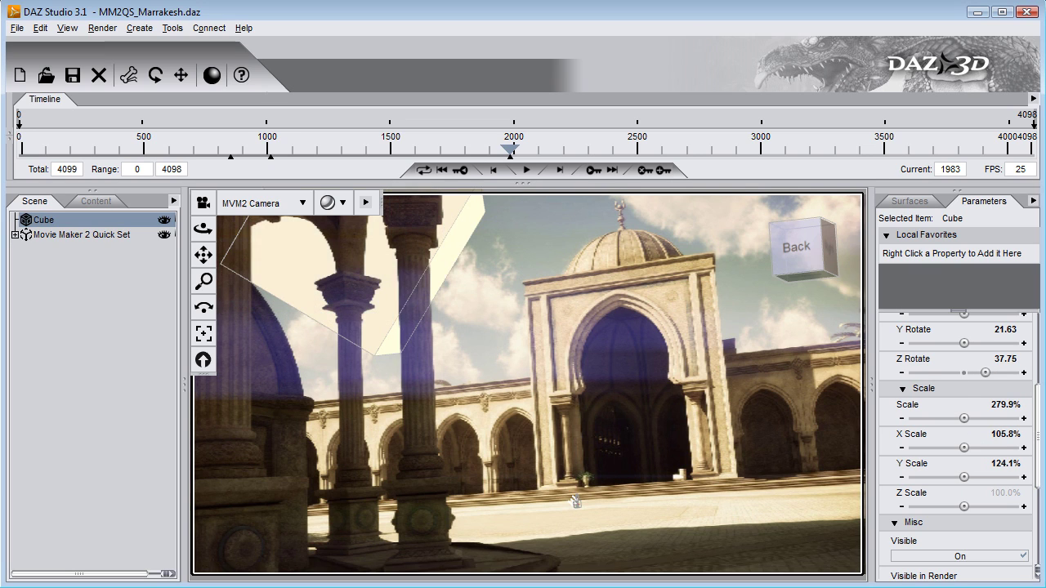
Render the frame-1983 shot with Movie Maker 2 Quick Set, then close the render window.
click(102, 28)
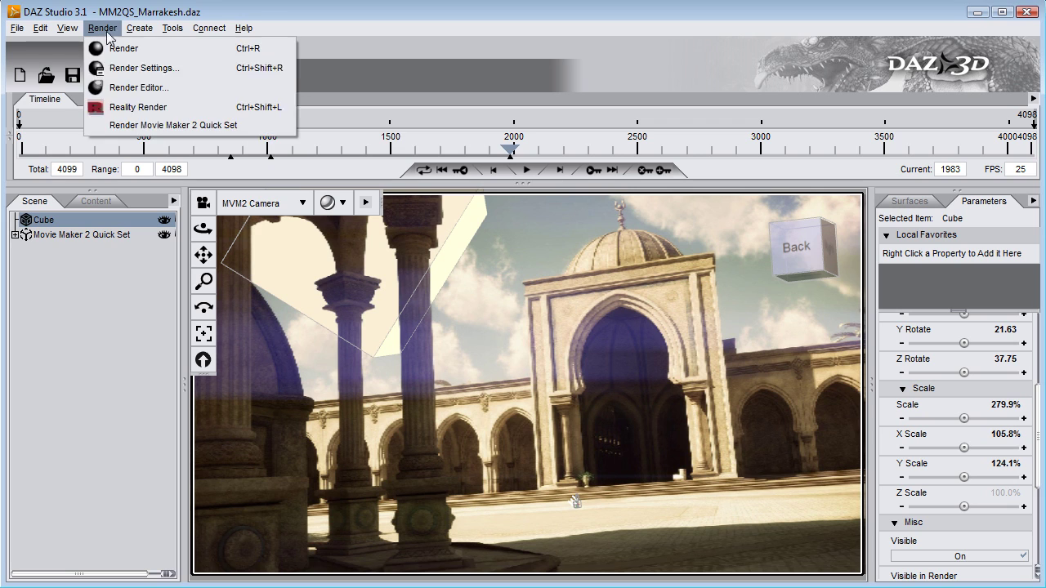
click(135, 125)
click(437, 157)
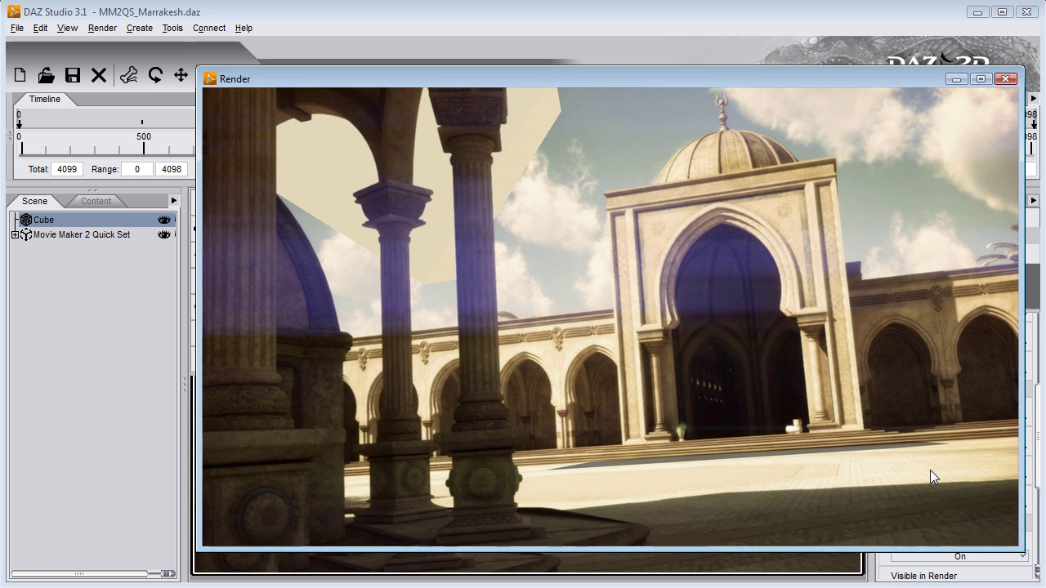
click(64, 400)
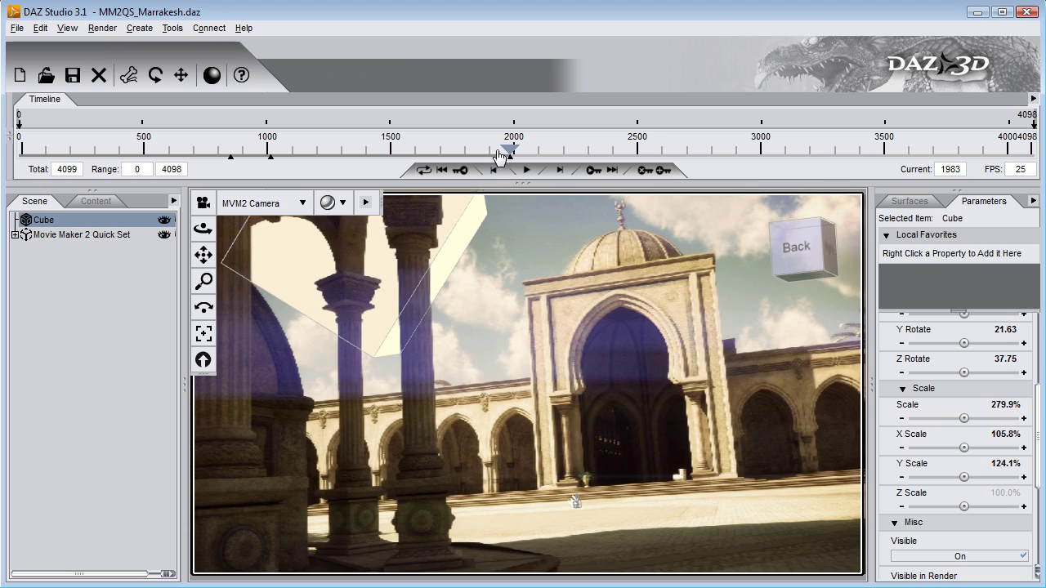
Scrub the animation back to frame 938 for a wide courtyard shot.
drag(456, 155, 250, 168)
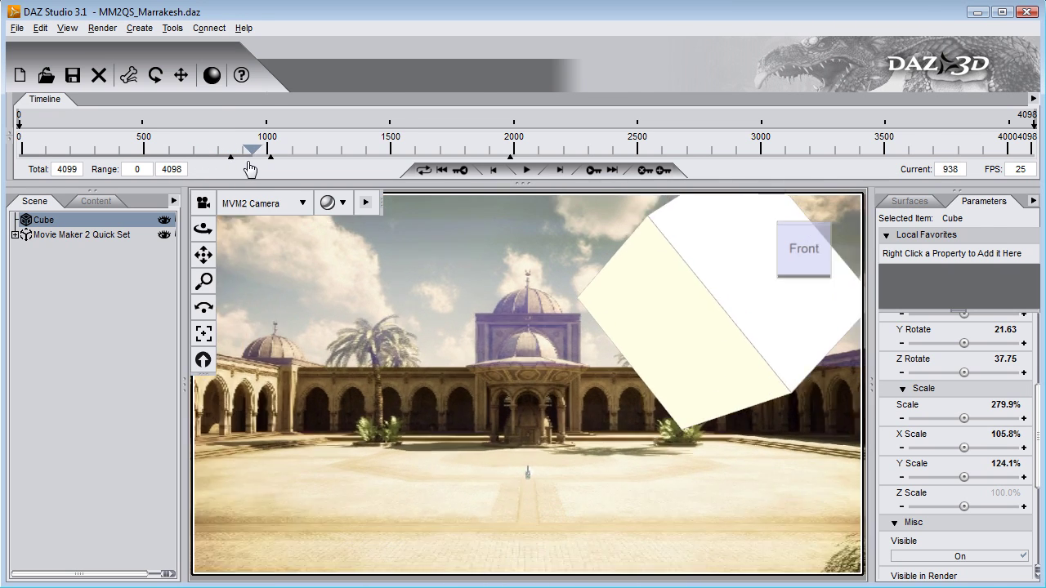